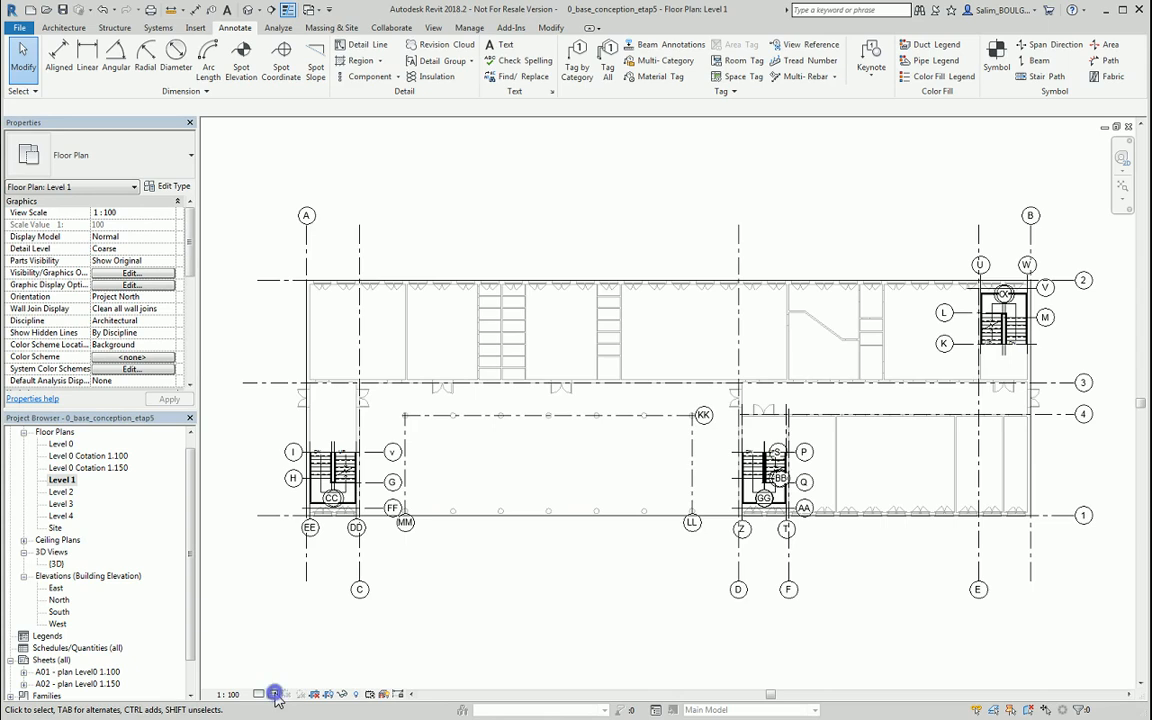
Hide the Grids annotation category in the Level 1 floor plan's visibility overrides and check its imported categories.
click(275, 694)
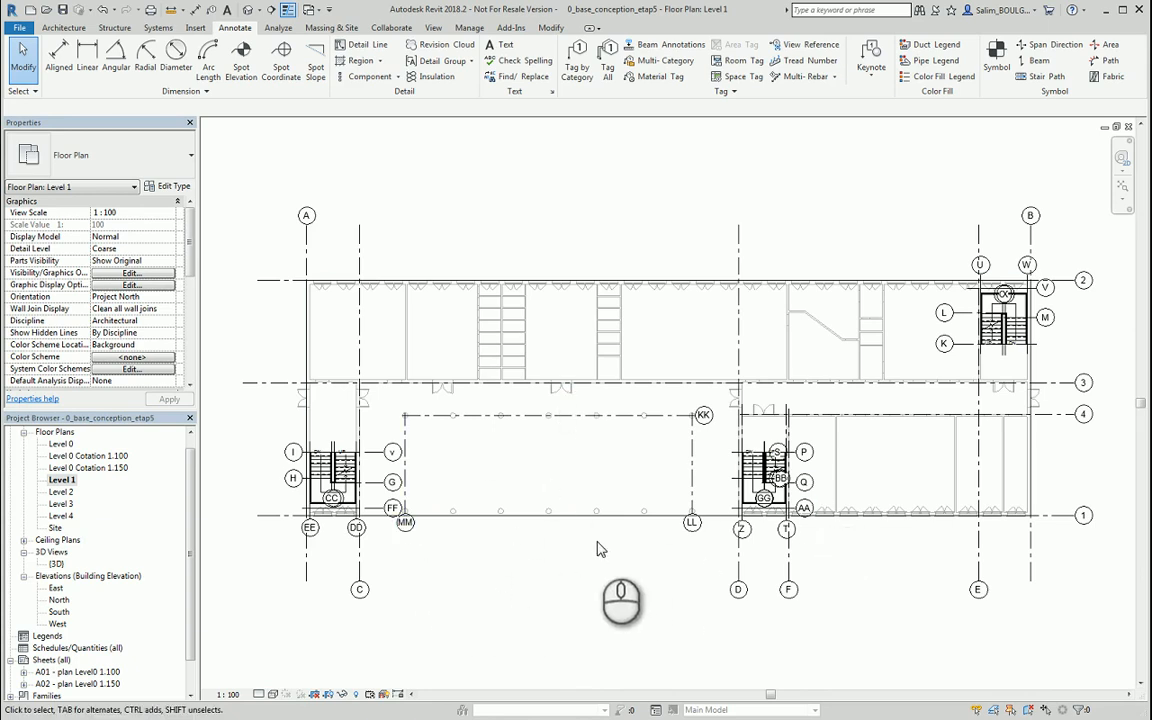
click(433, 27)
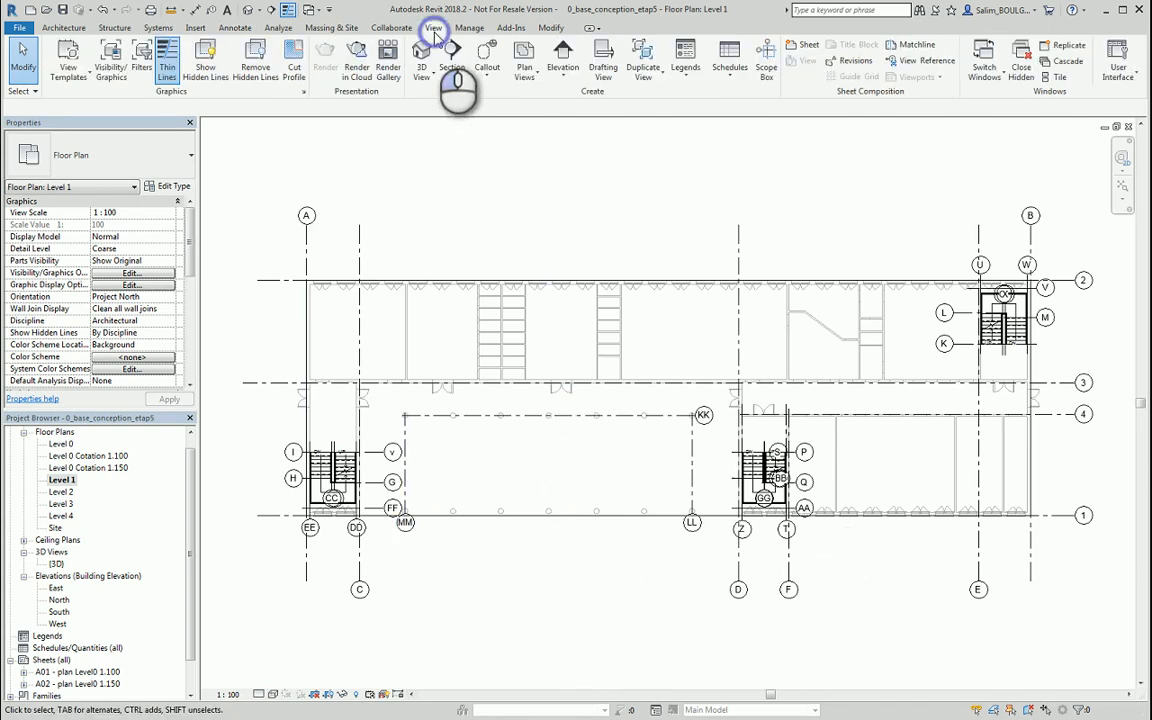
click(112, 70)
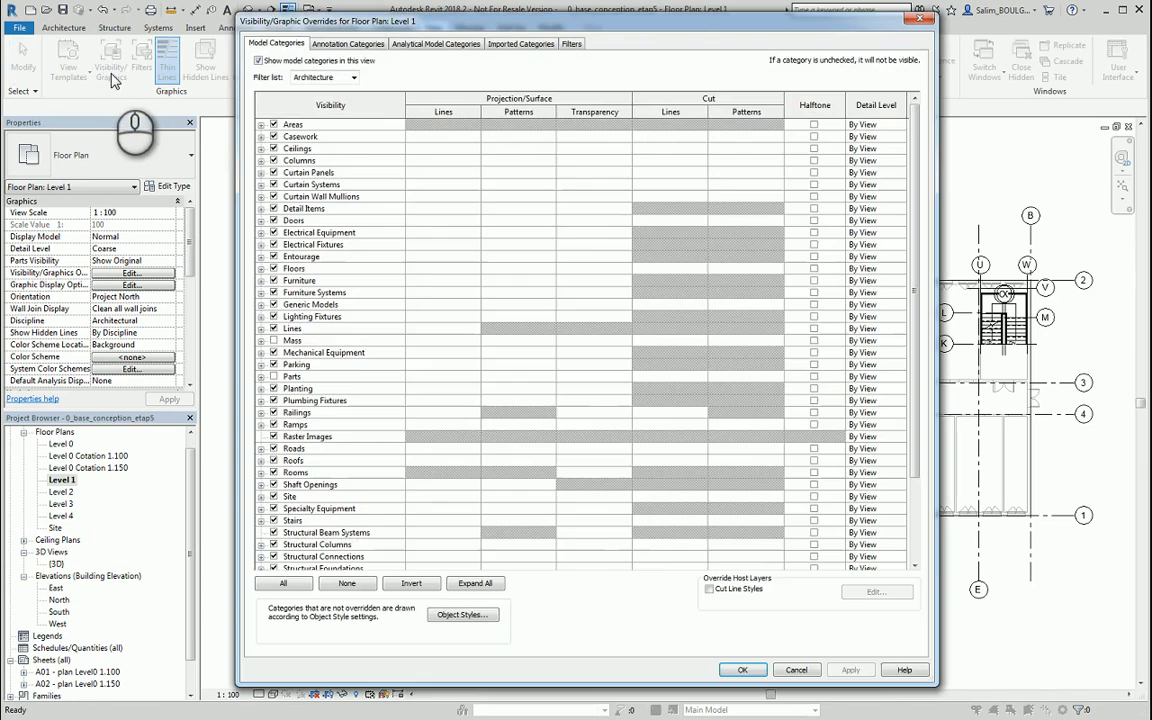
click(343, 46)
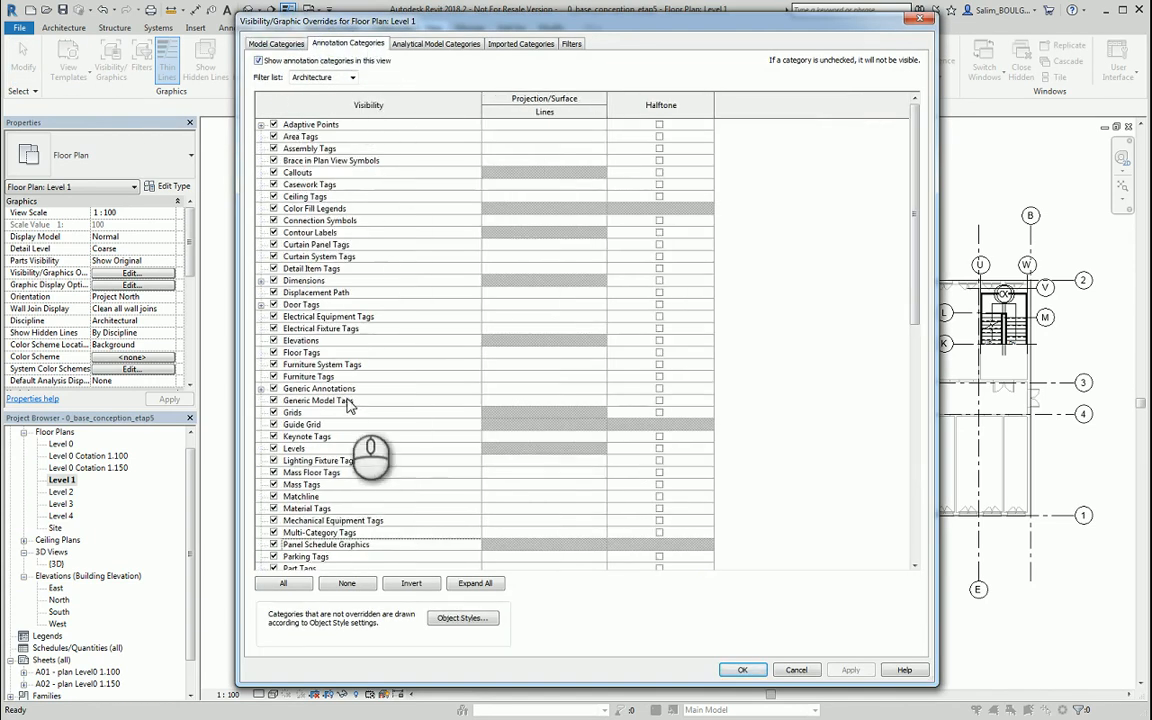
click(273, 412)
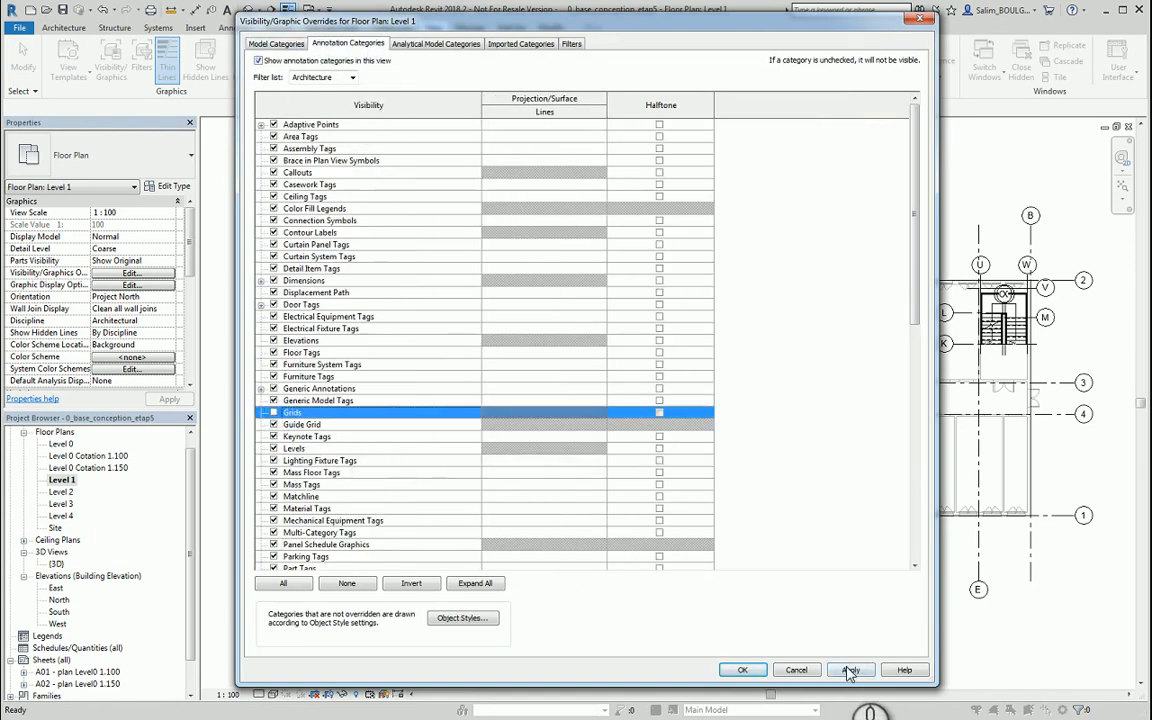
click(849, 670)
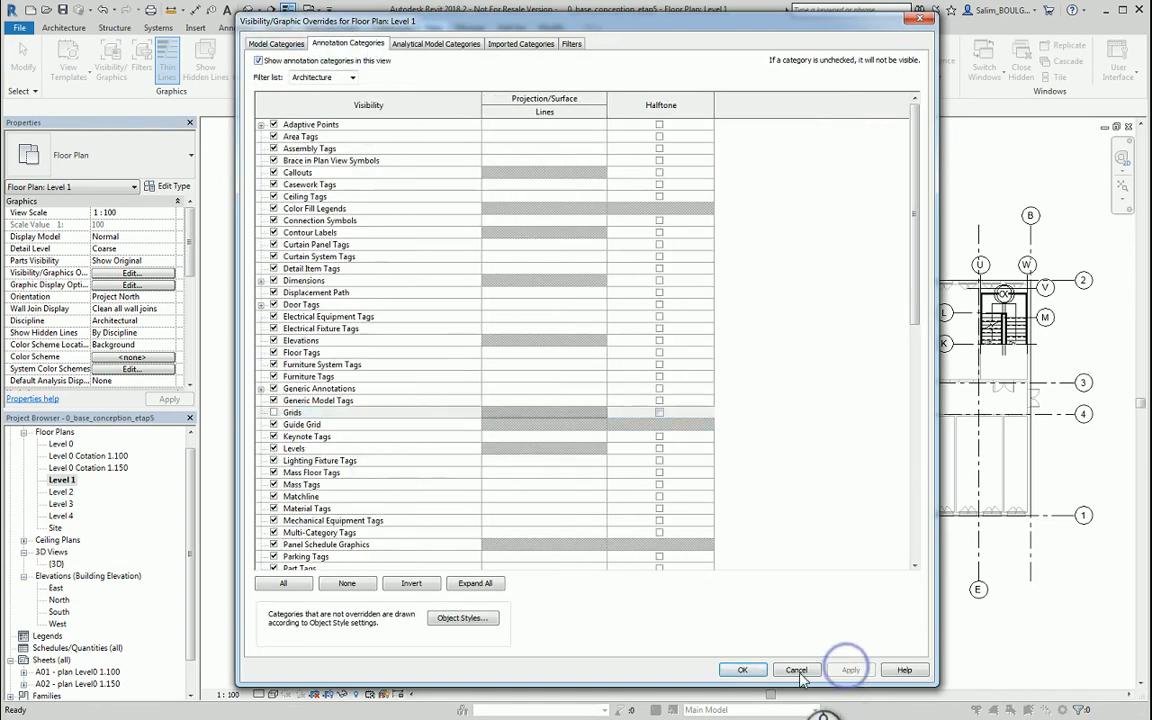
click(500, 48)
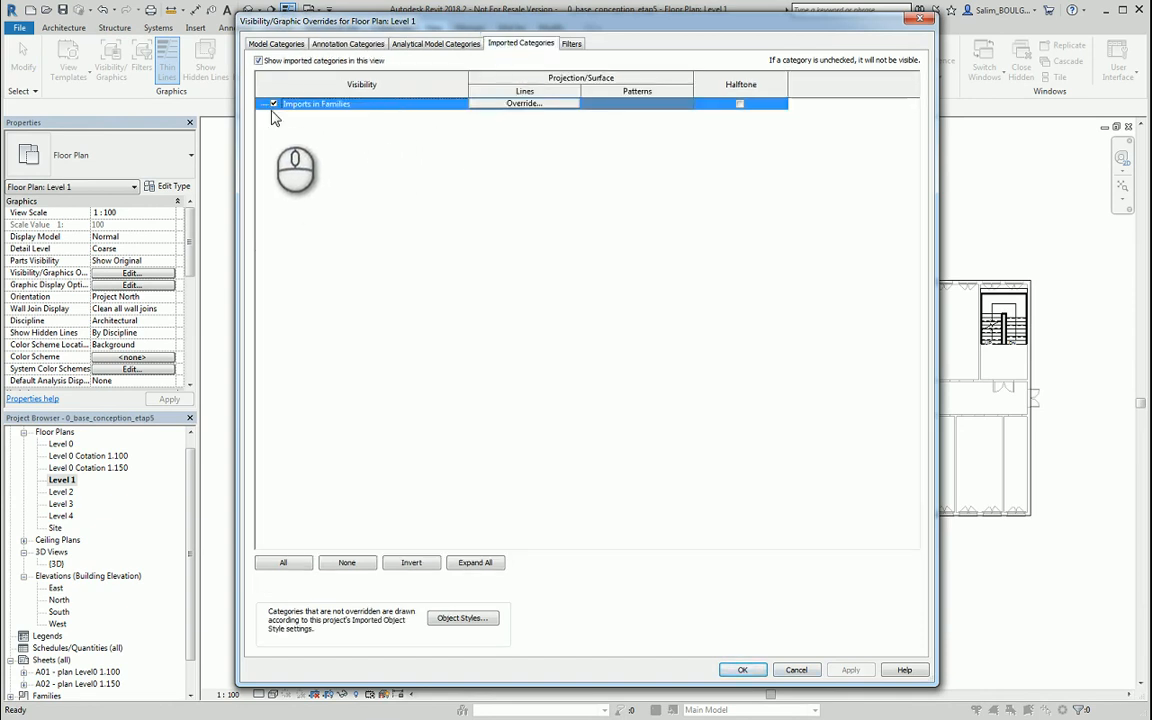
click(742, 670)
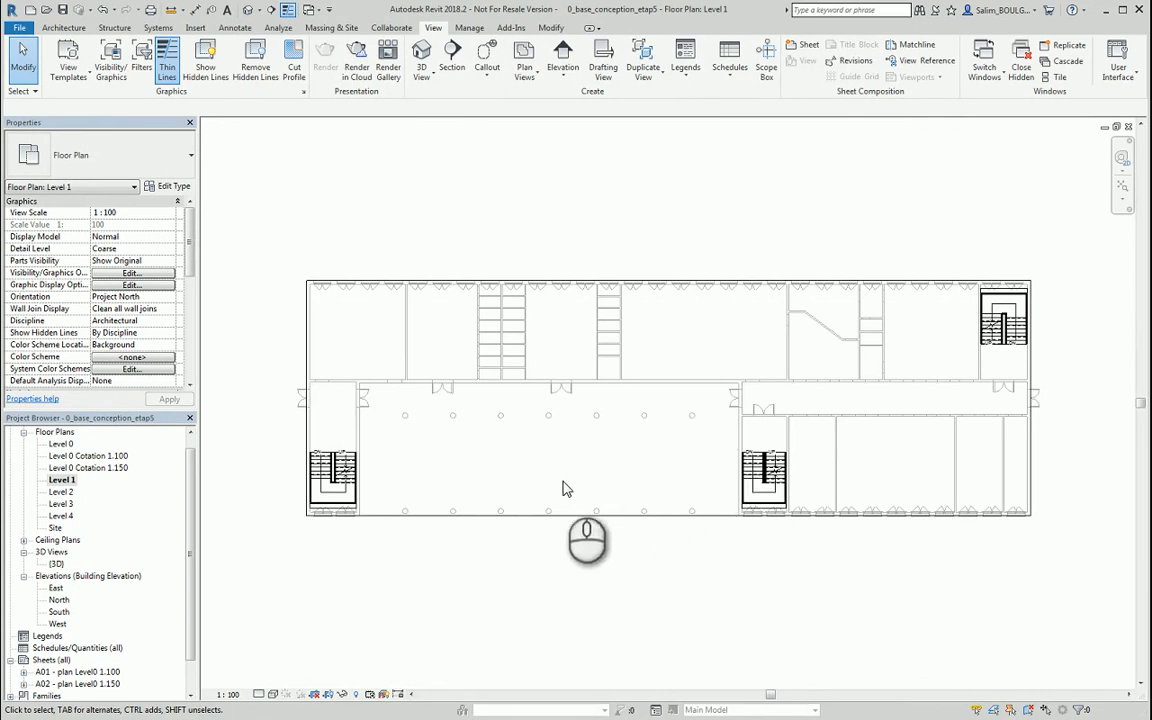
Set the underlay's base level range to None for the Level 1 floor plan and apply it.
drag(190, 255, 197, 316)
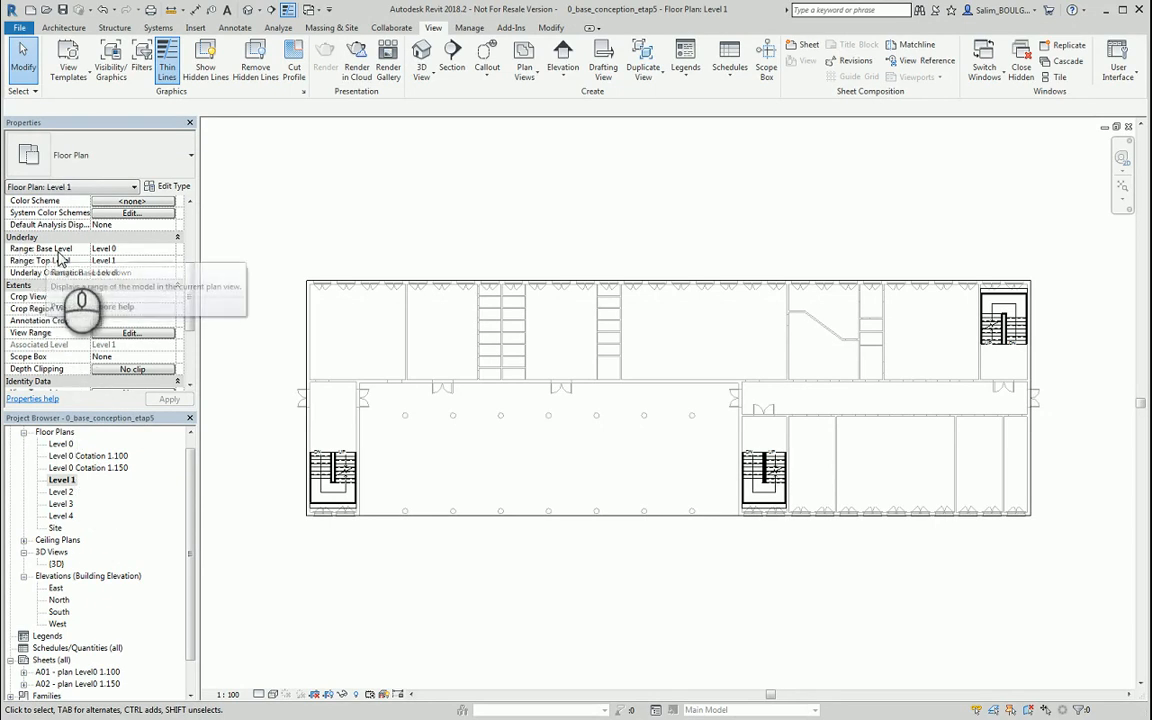
click(110, 248)
click(170, 251)
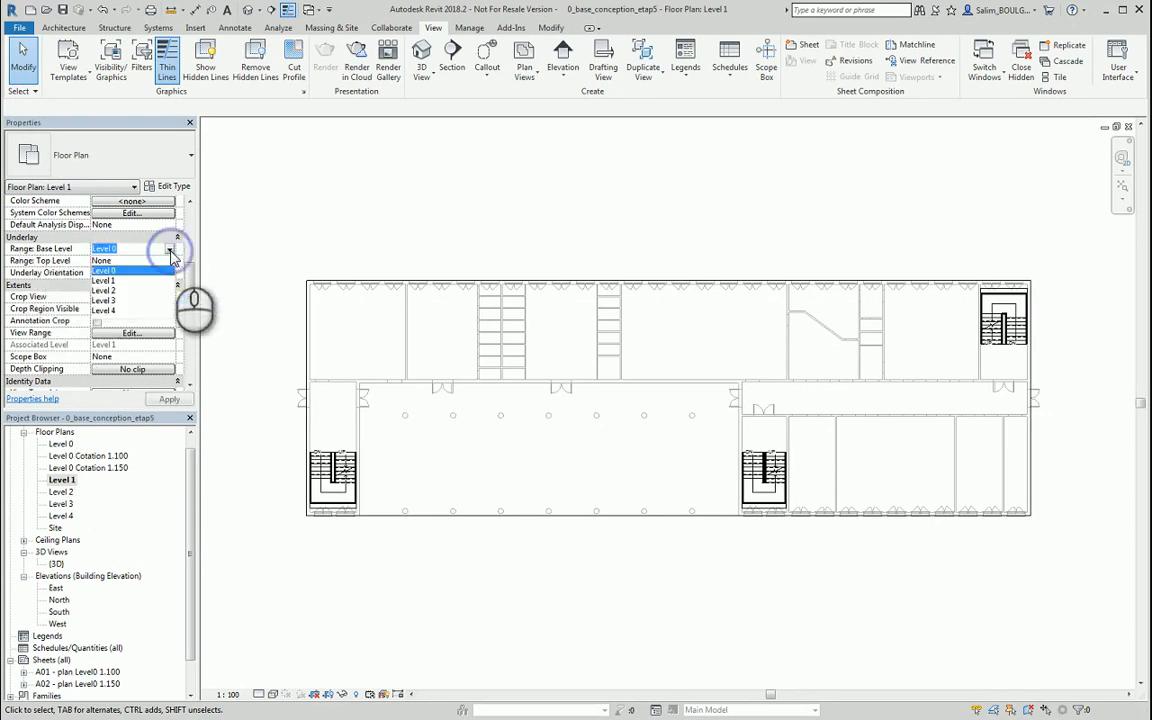
click(100, 260)
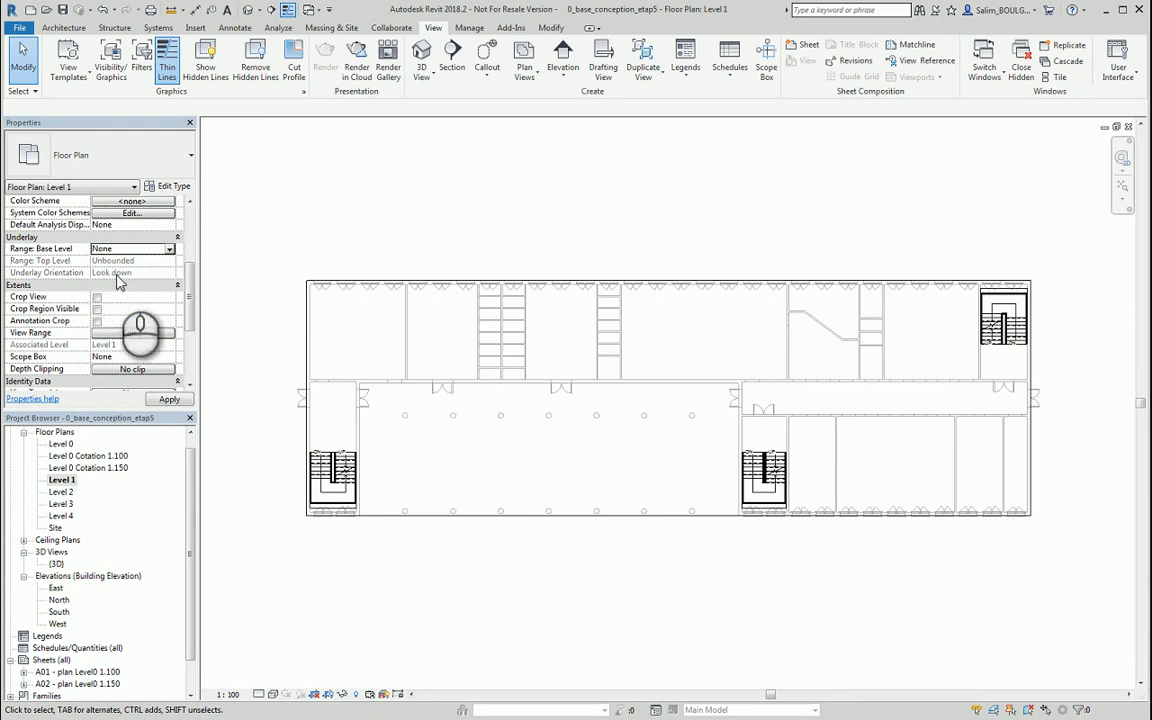
click(168, 400)
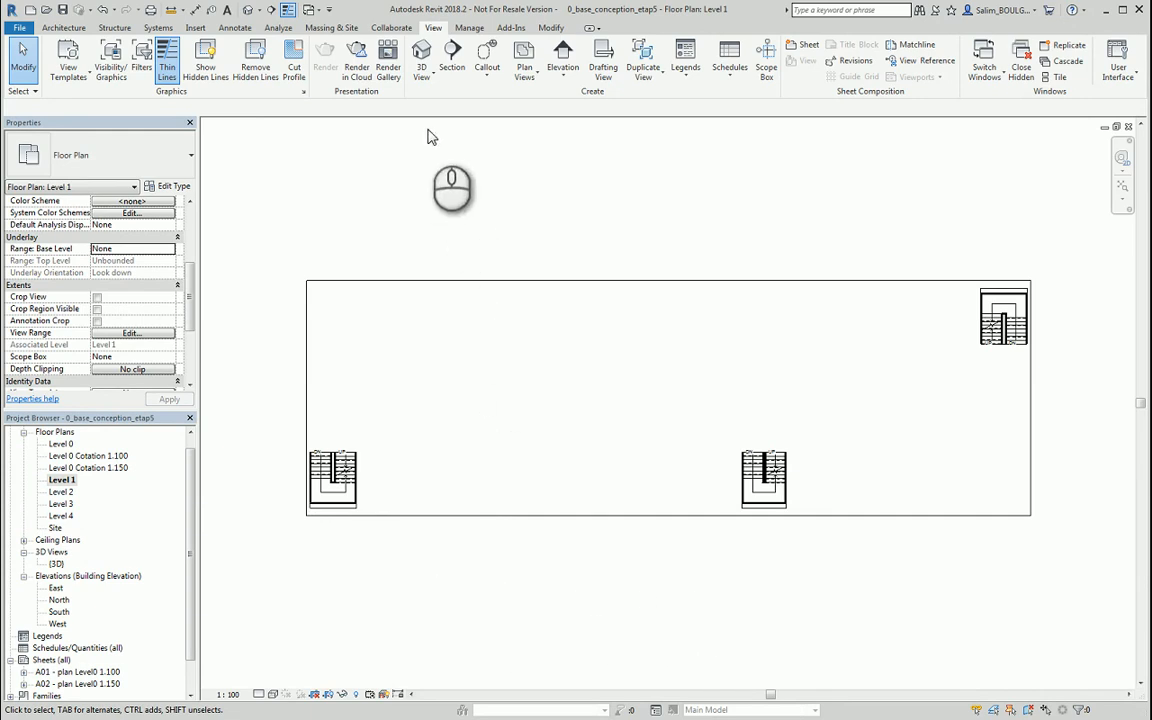
Link the CAD file bat_0-Floor Plan - Level 1.dwg to the Level 1 plan, for the current view only.
click(193, 28)
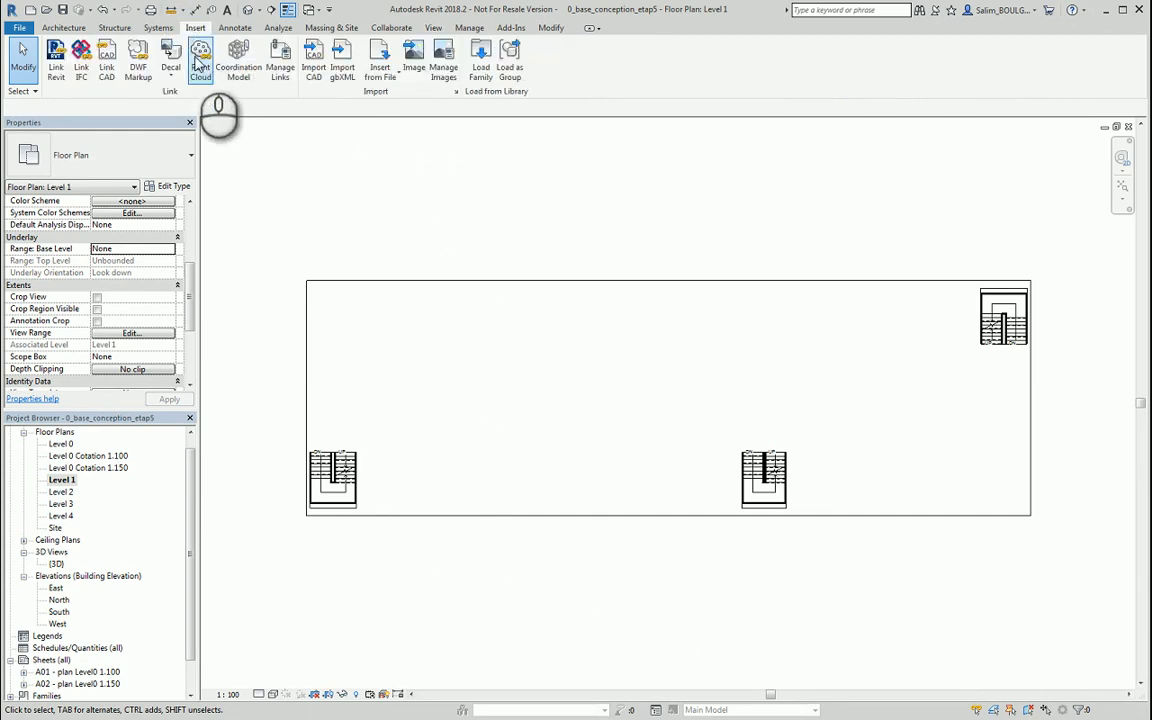
click(280, 70)
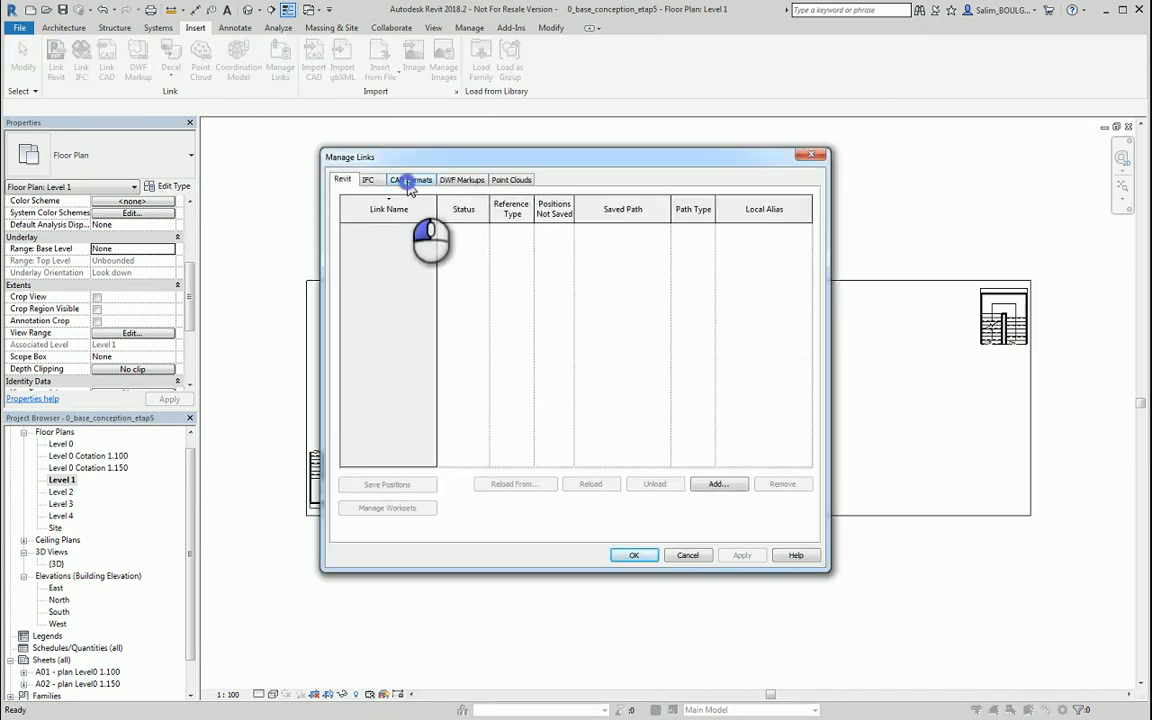
click(408, 184)
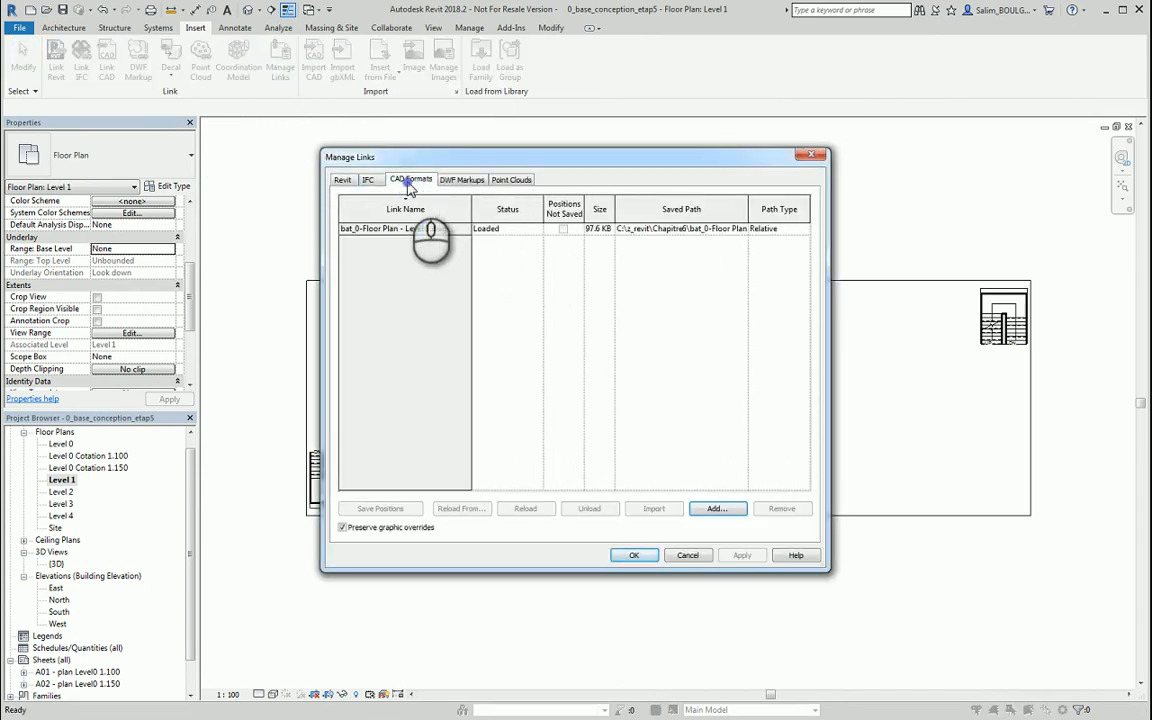
click(718, 509)
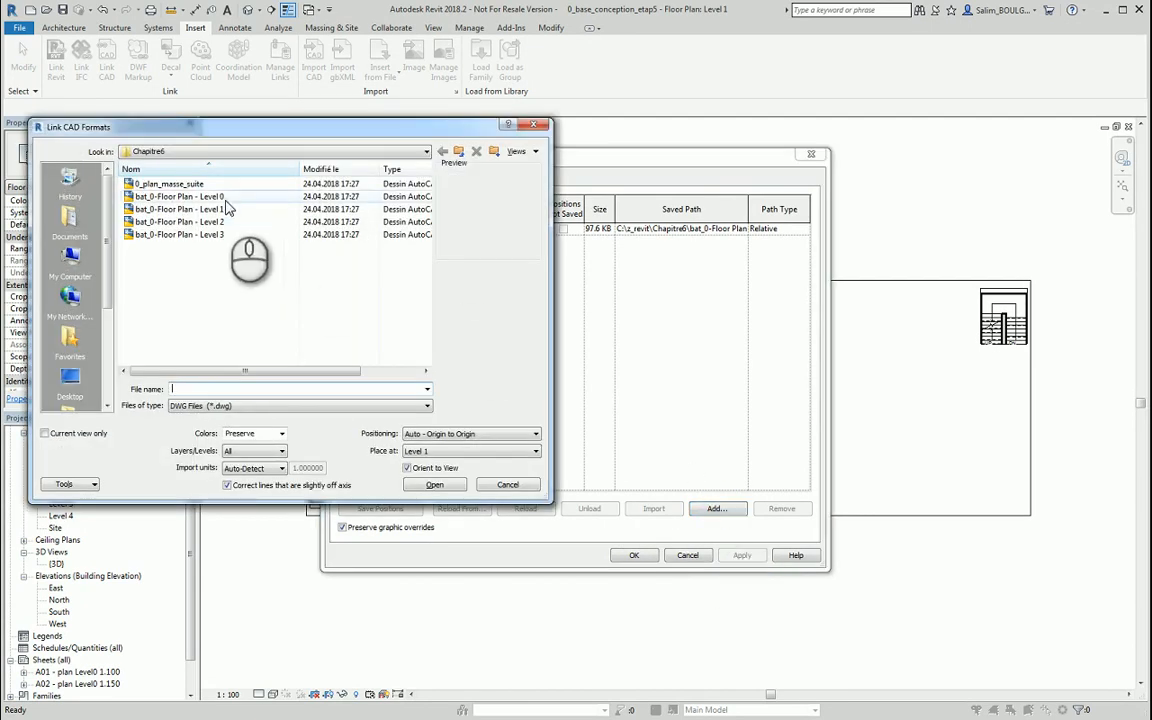
click(186, 209)
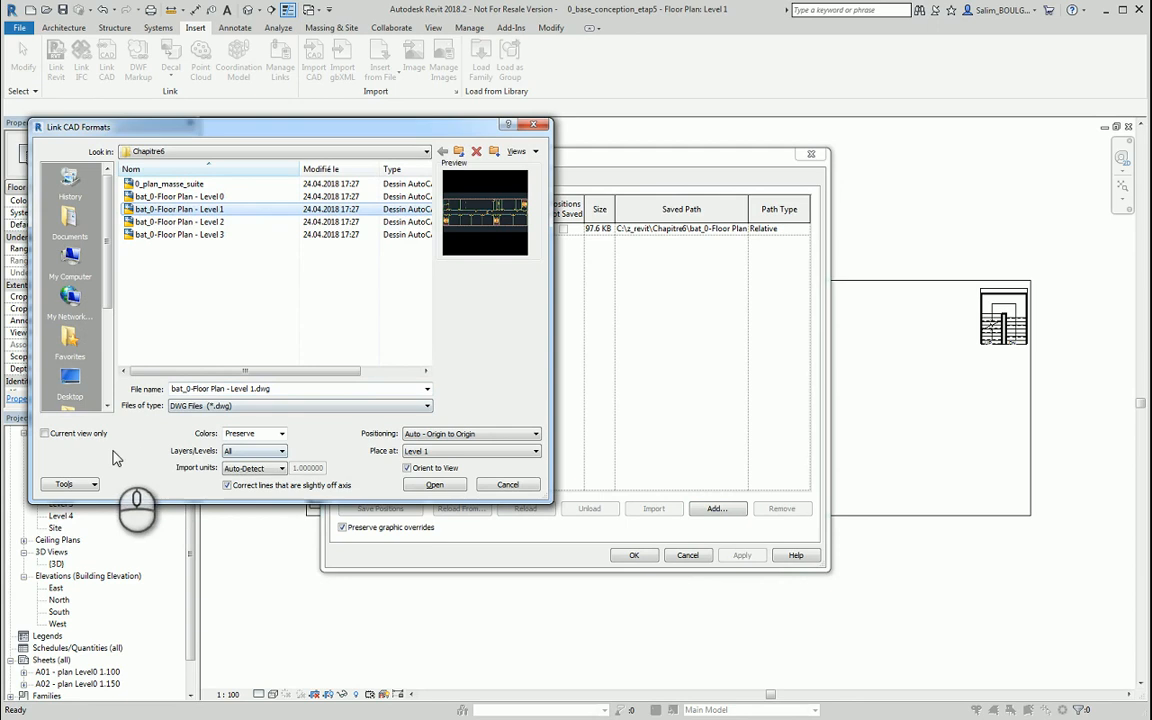
click(57, 436)
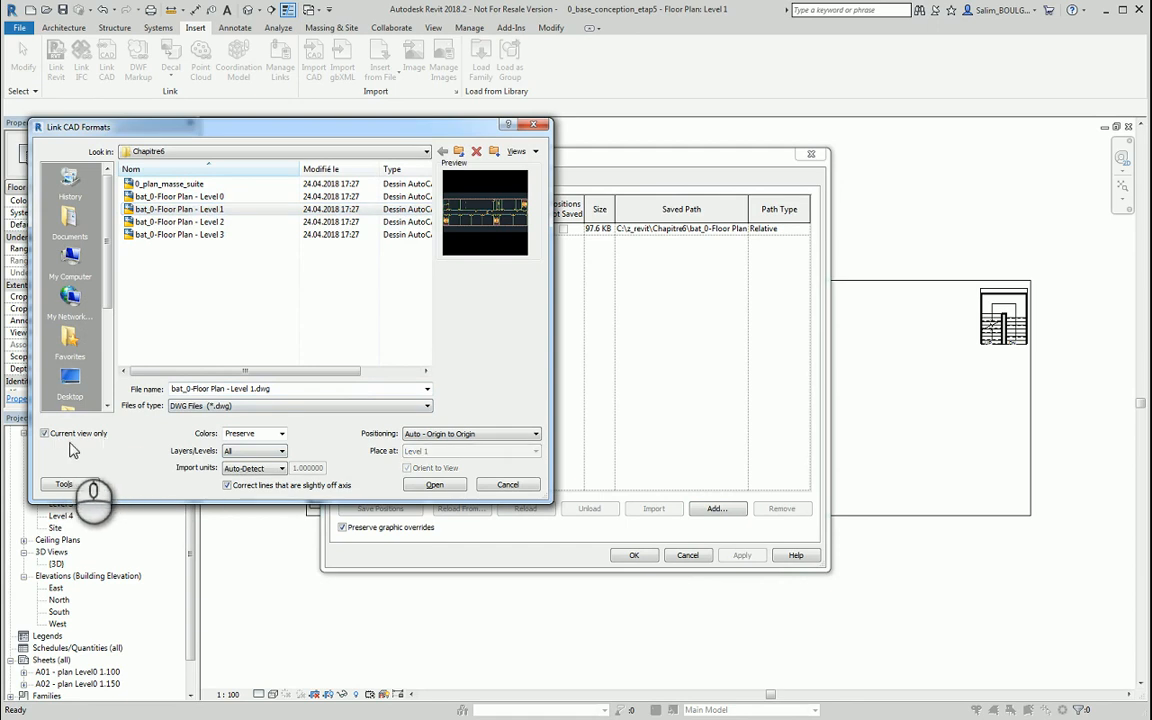
click(435, 485)
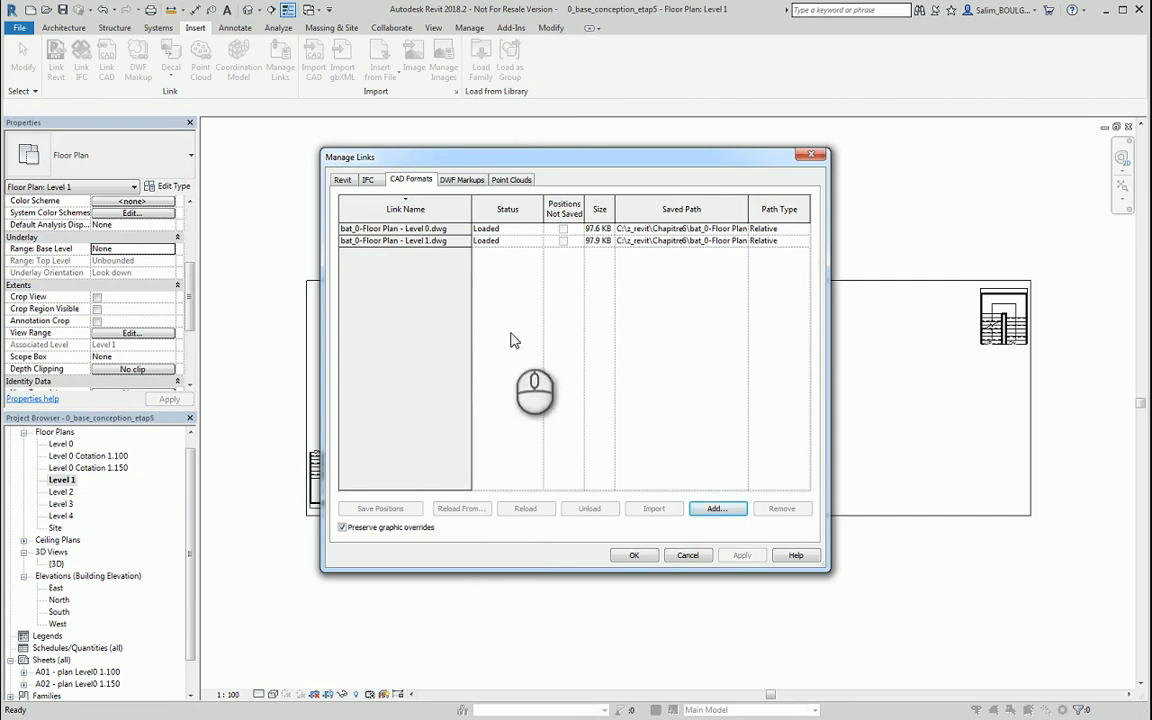
click(636, 556)
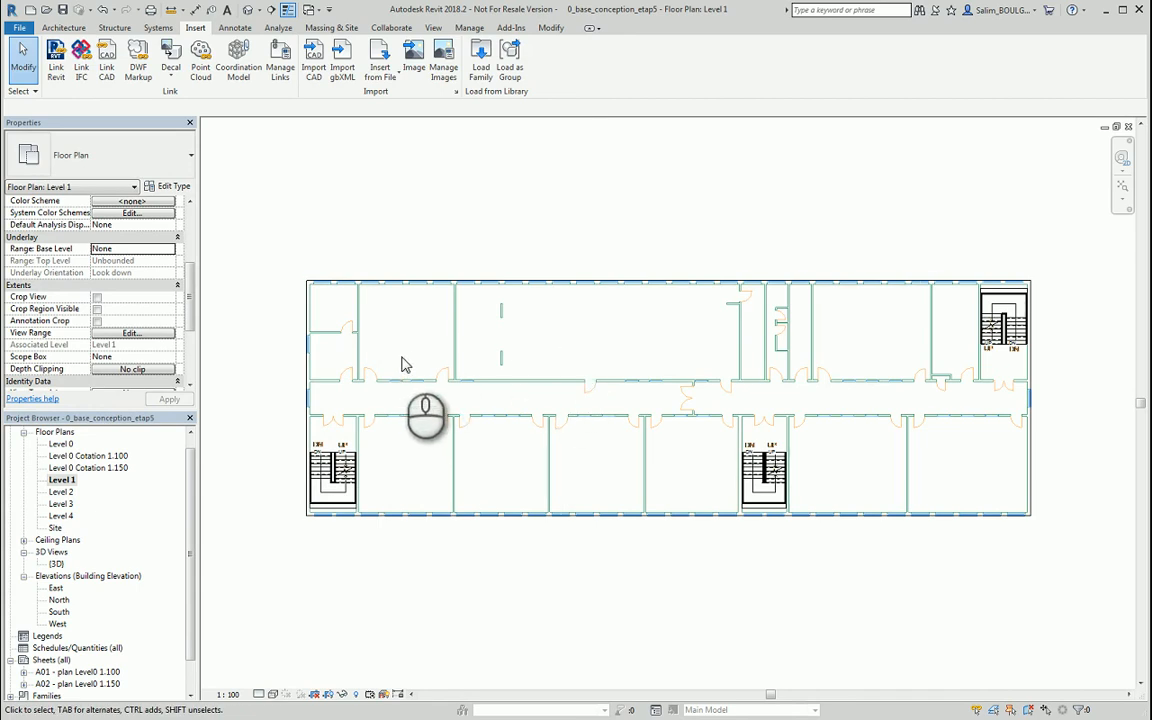
Try the Hidden Line visual style on the Level 1 plan, and return it to Wireframe.
click(272, 694)
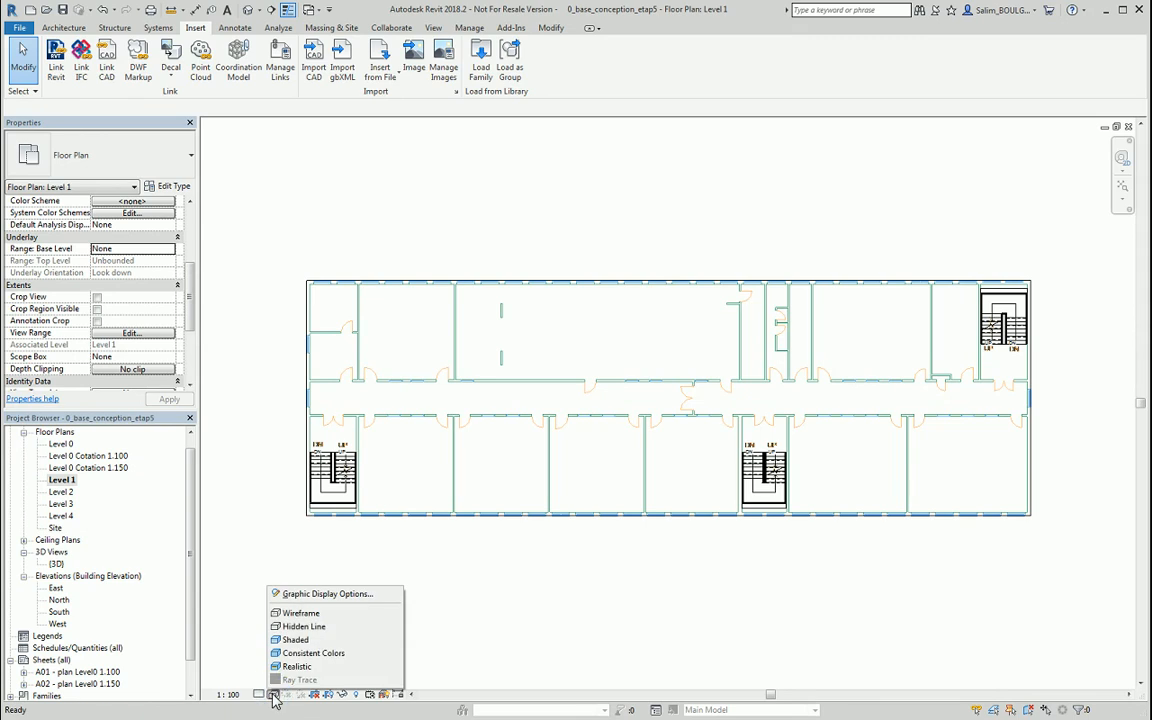
click(310, 627)
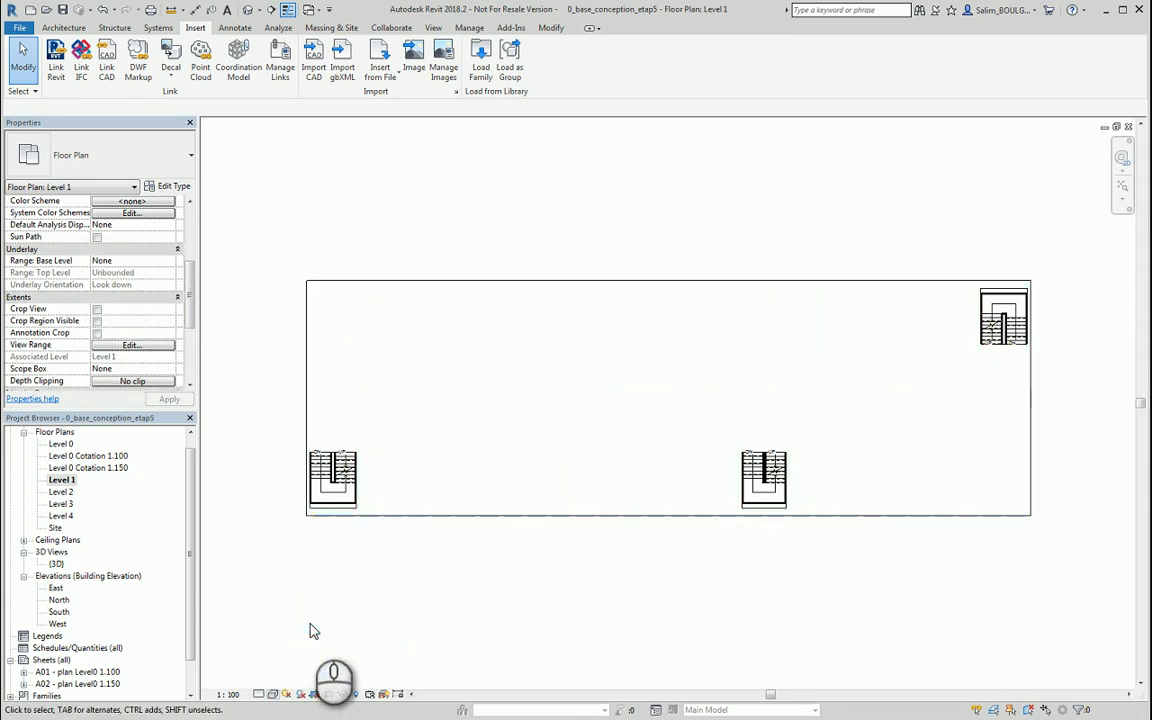
click(272, 694)
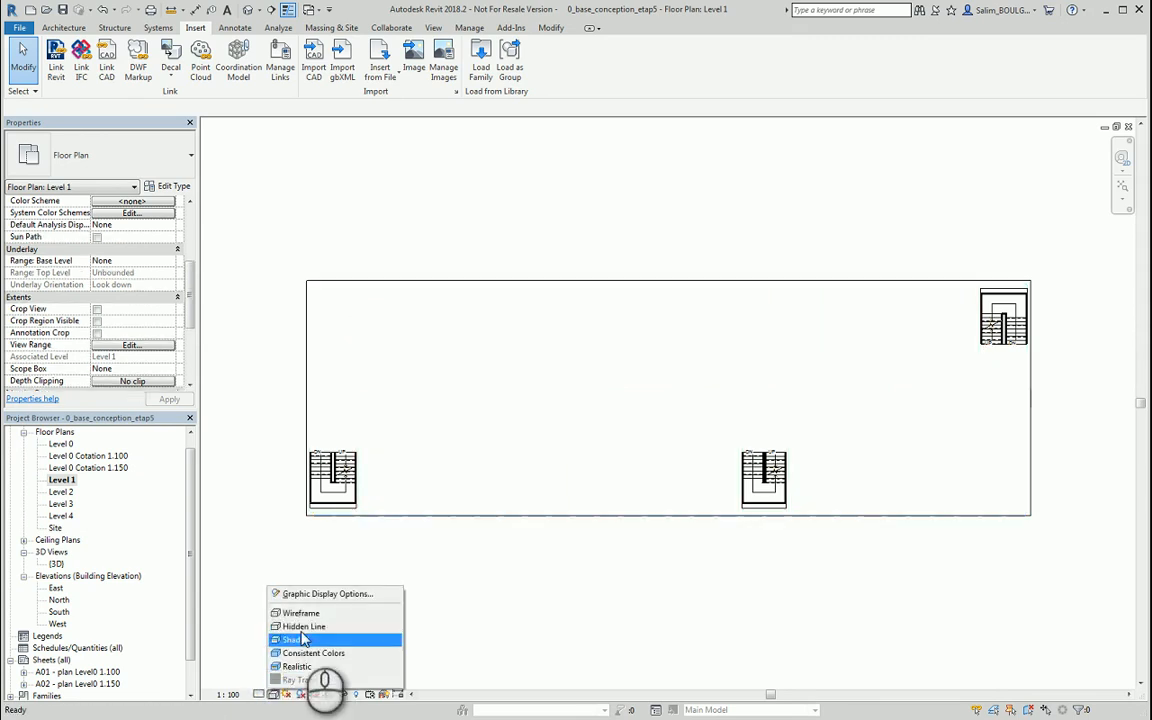
click(300, 612)
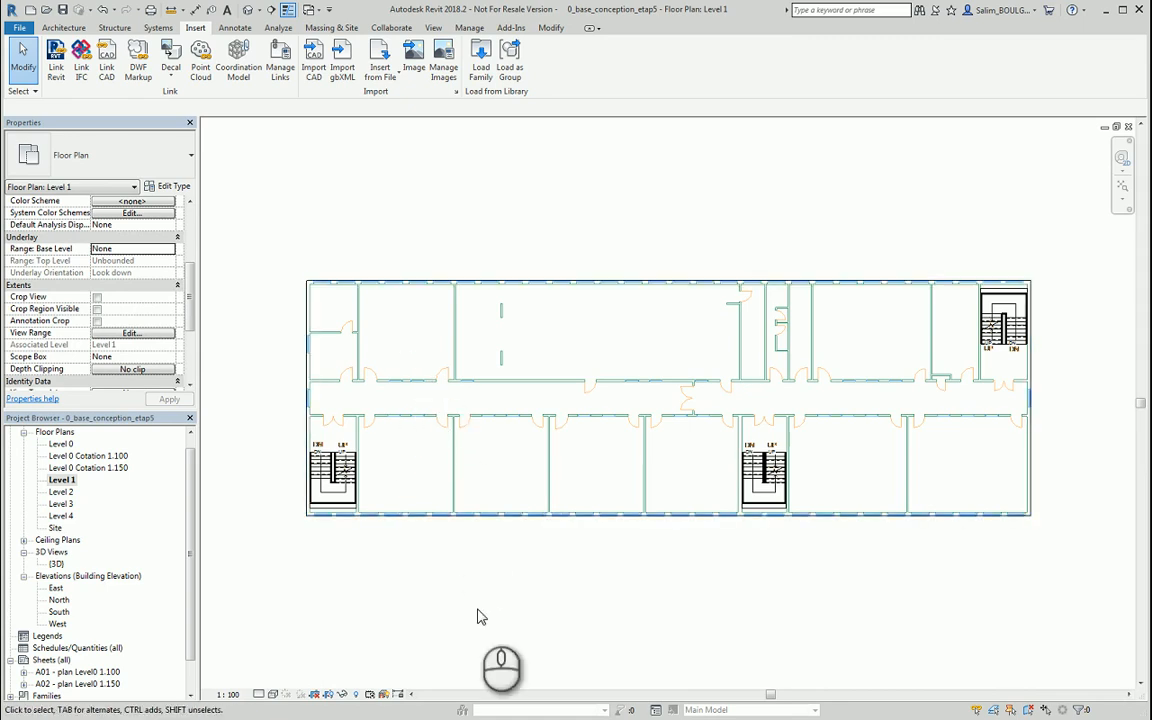
Open the Level 2 floor plan, hide its Grids annotation category and check its imported categories.
double_click(66, 495)
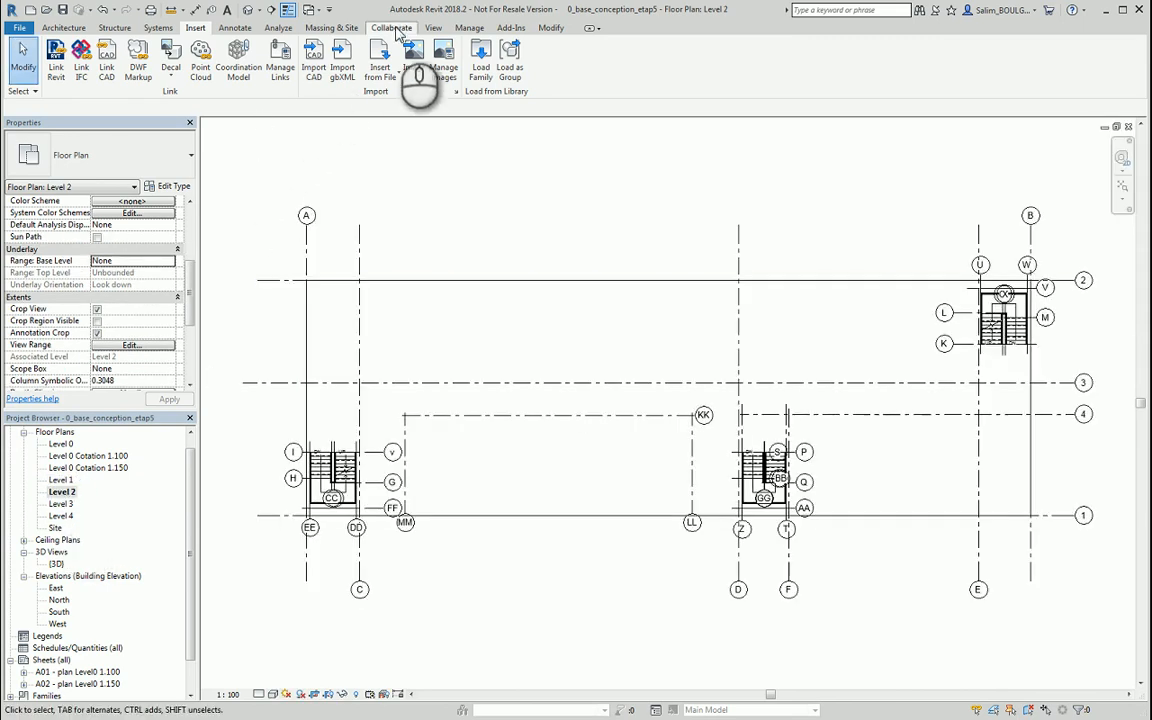
click(433, 27)
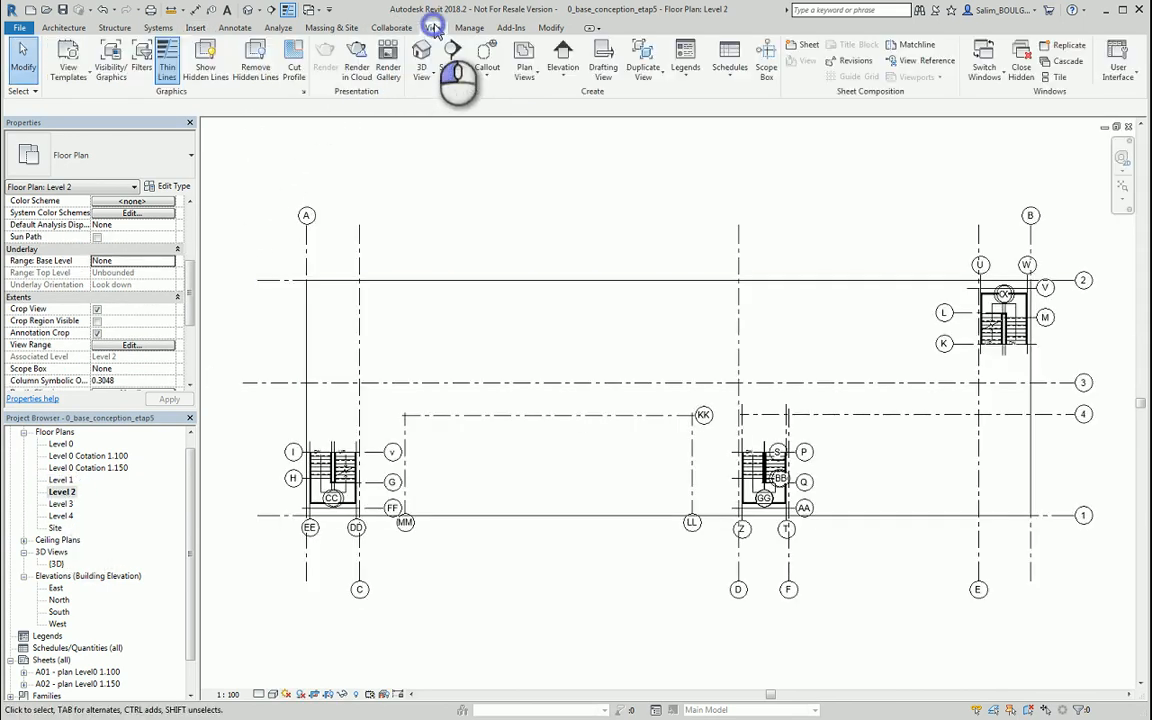
click(112, 86)
click(347, 43)
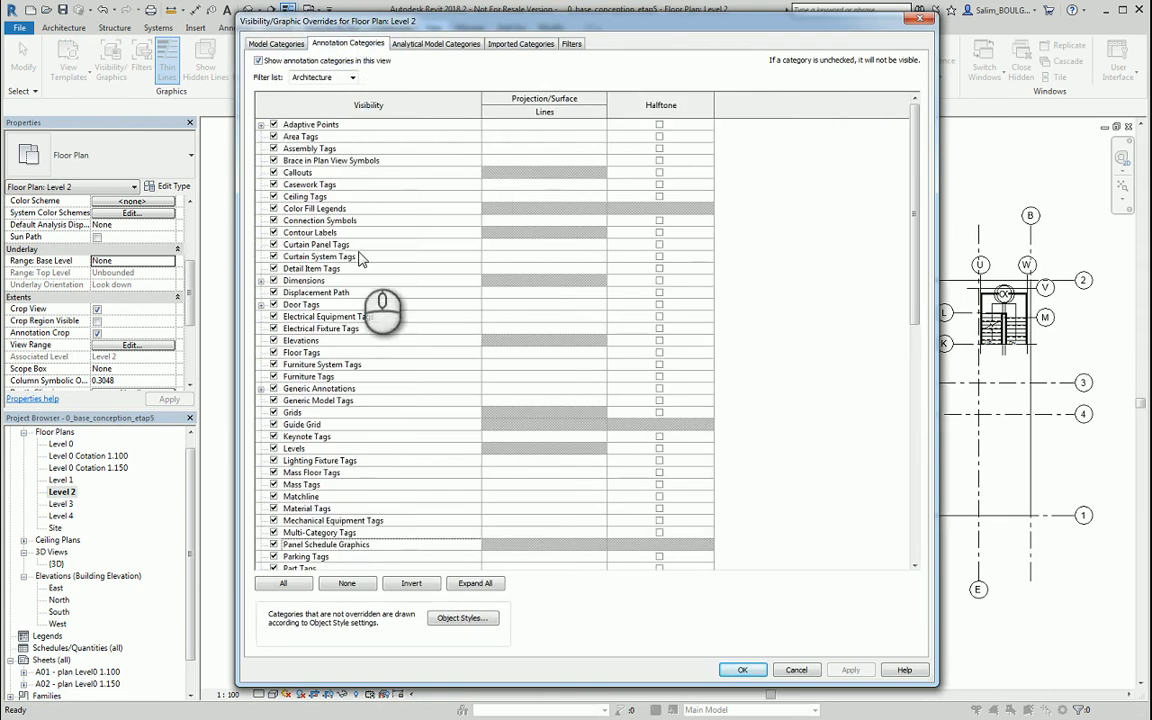
click(273, 412)
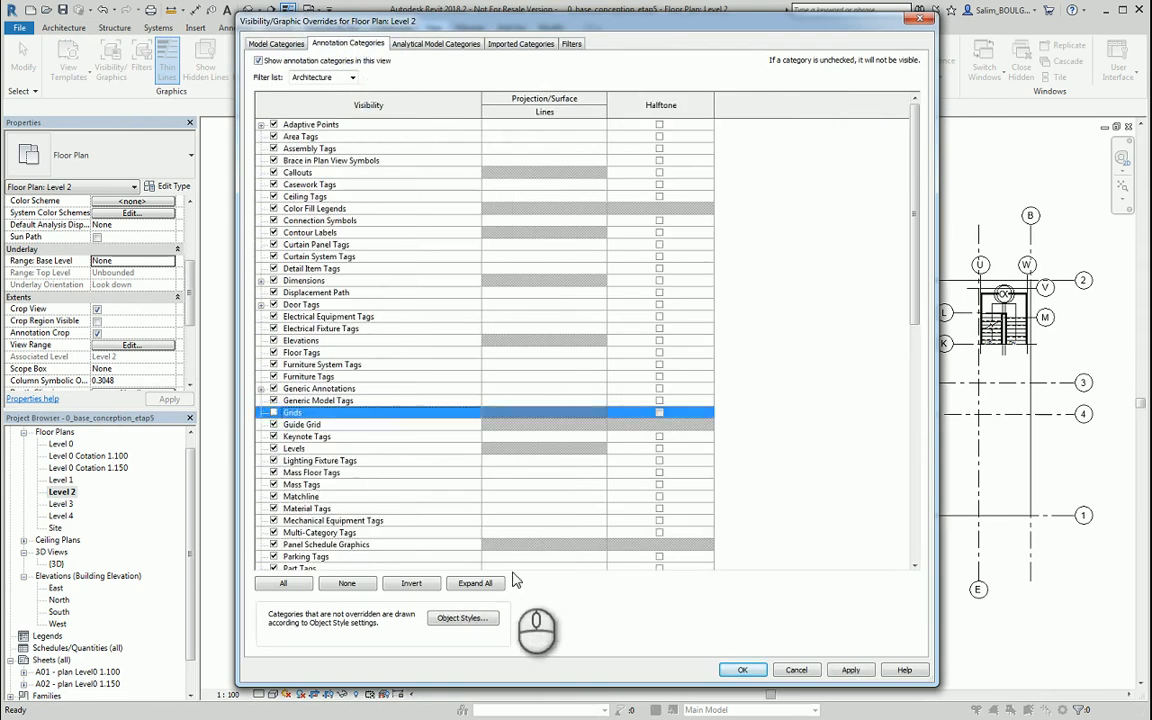
click(850, 669)
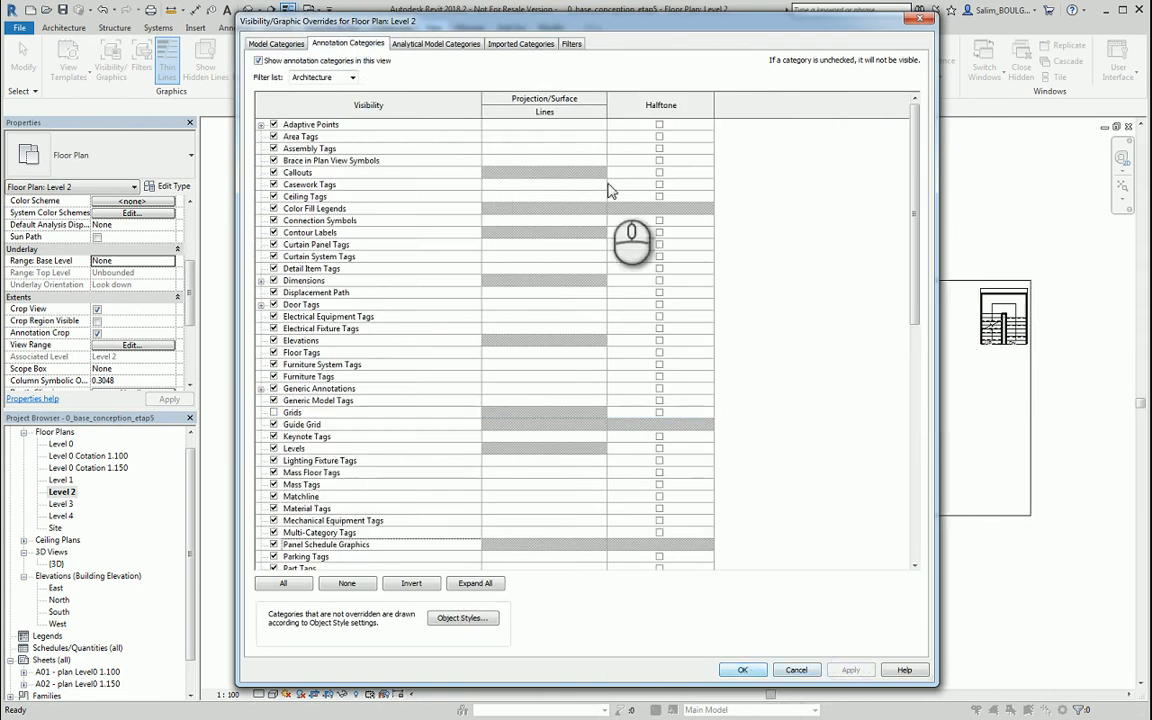
click(510, 45)
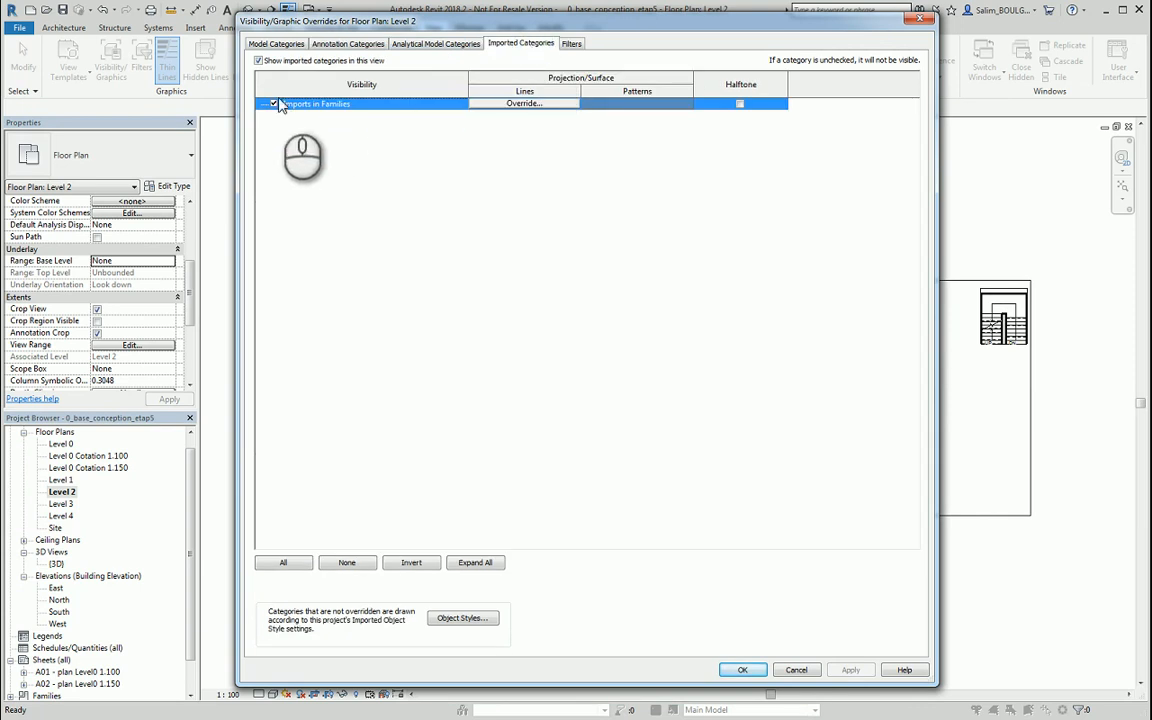
click(741, 669)
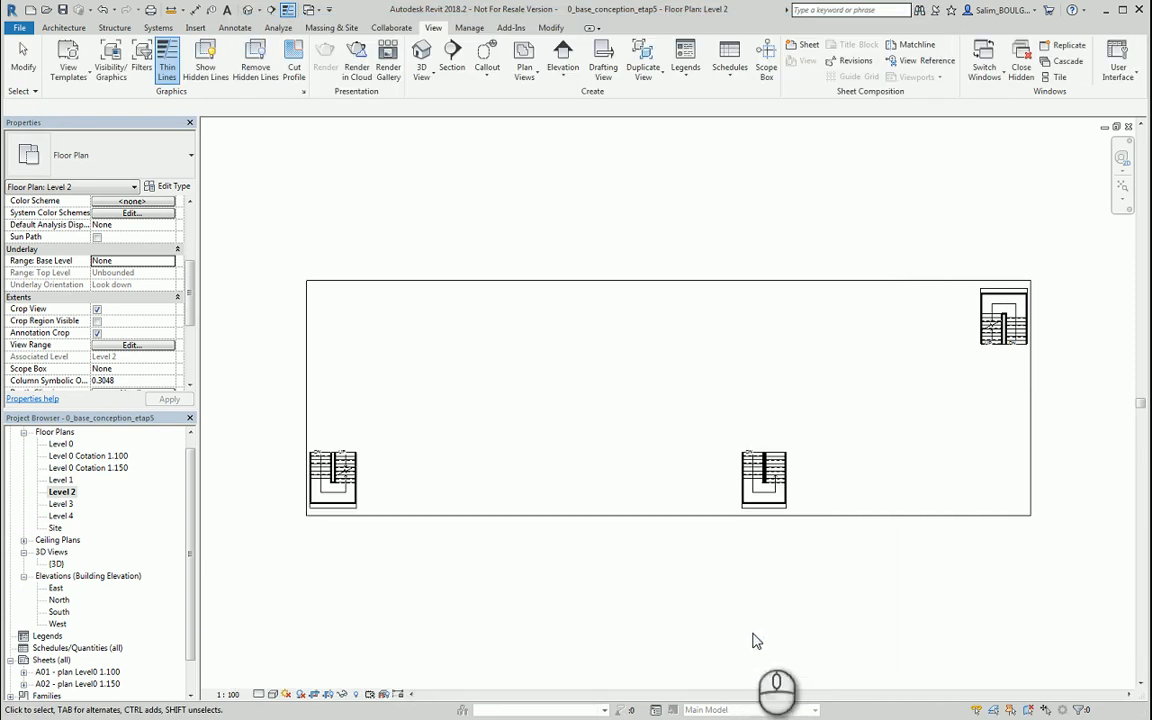
Link bat_0-Floor Plan - Level 2.dwg to the Level 2 plan for the current view only, and set the visual style to Wireframe.
click(195, 27)
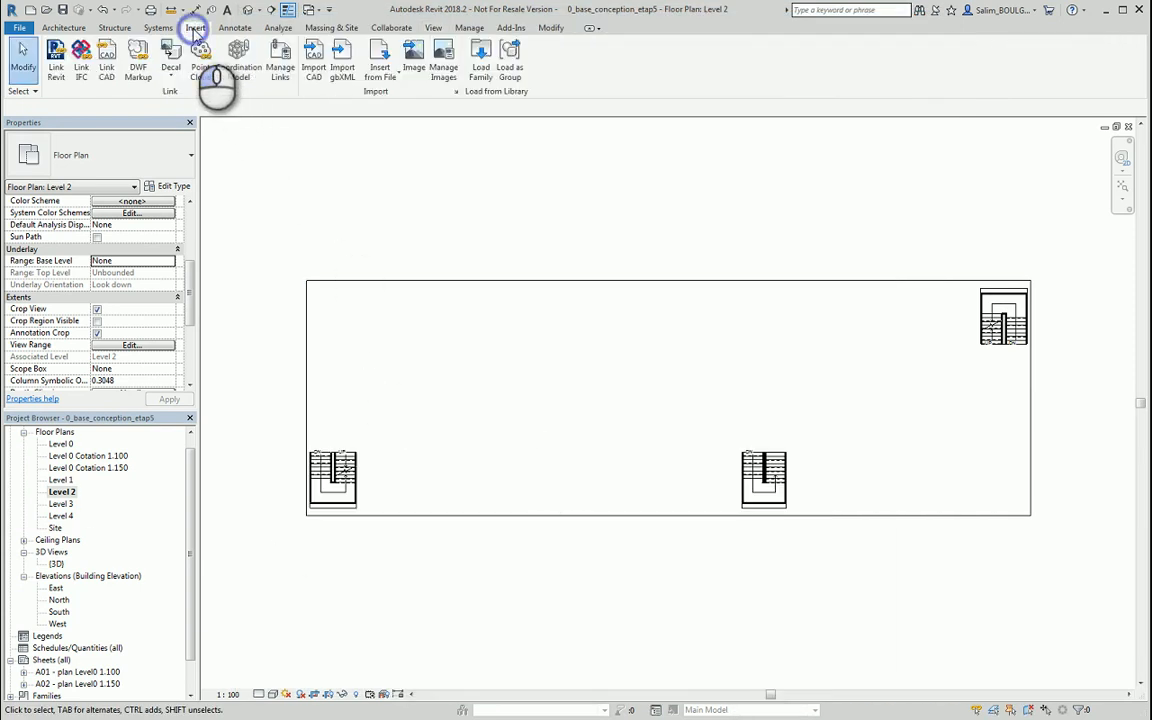
click(289, 80)
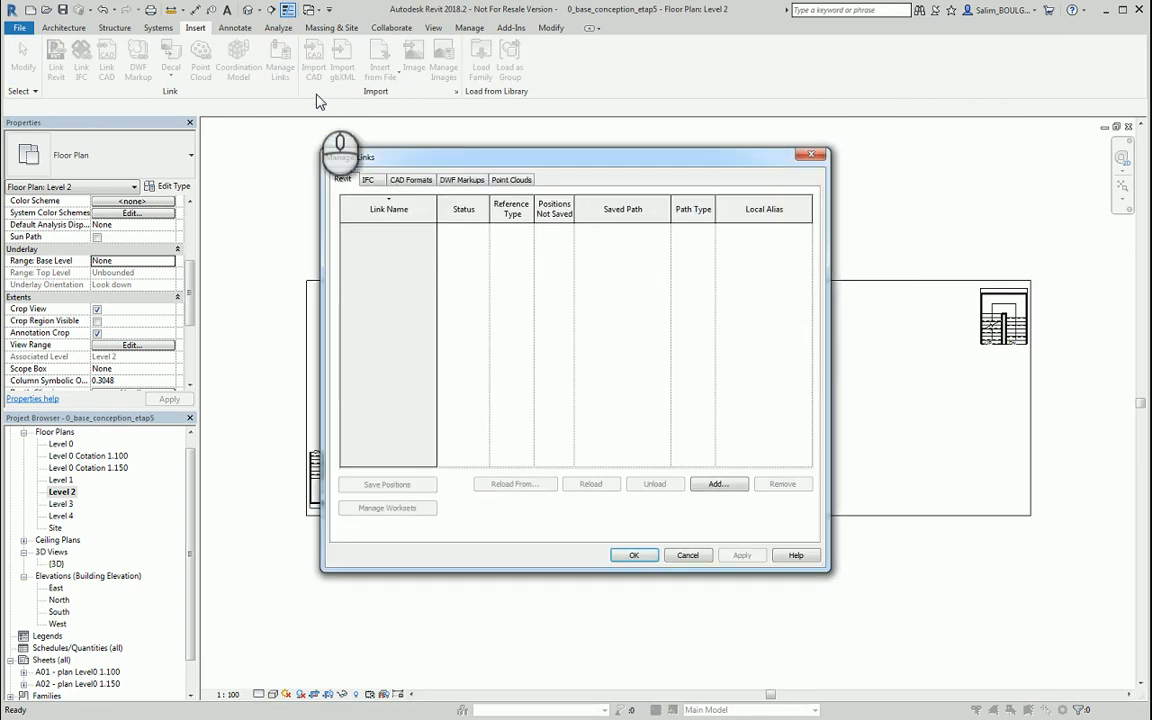
click(411, 181)
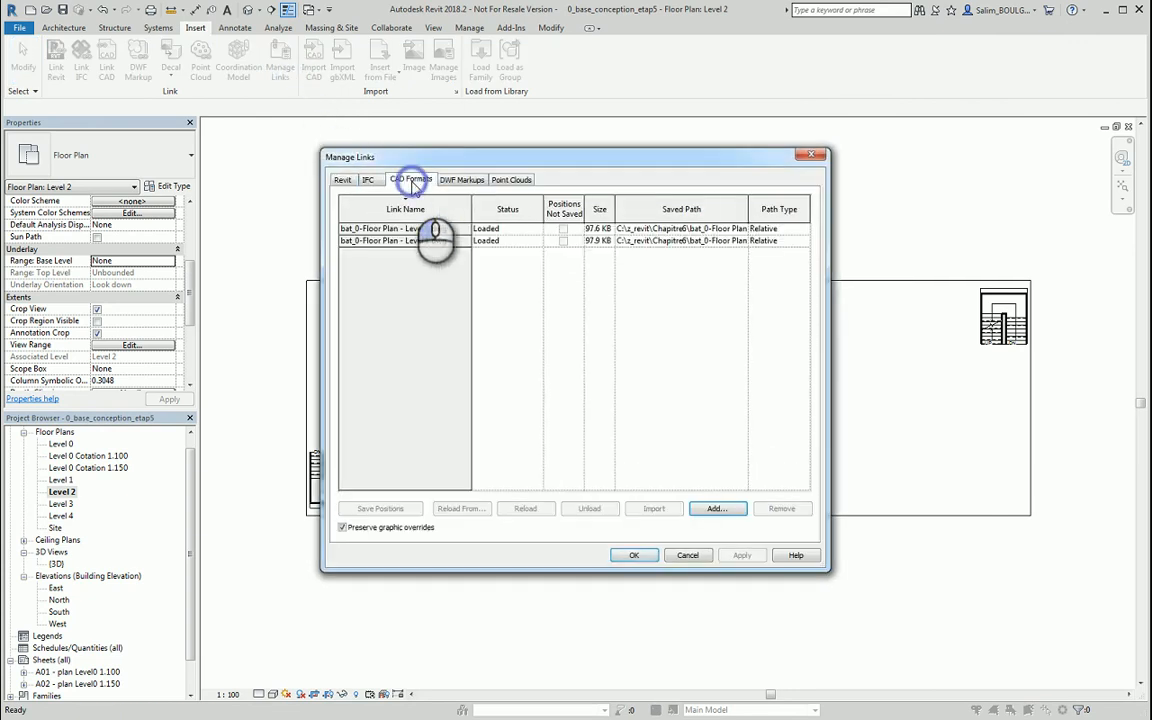
click(717, 511)
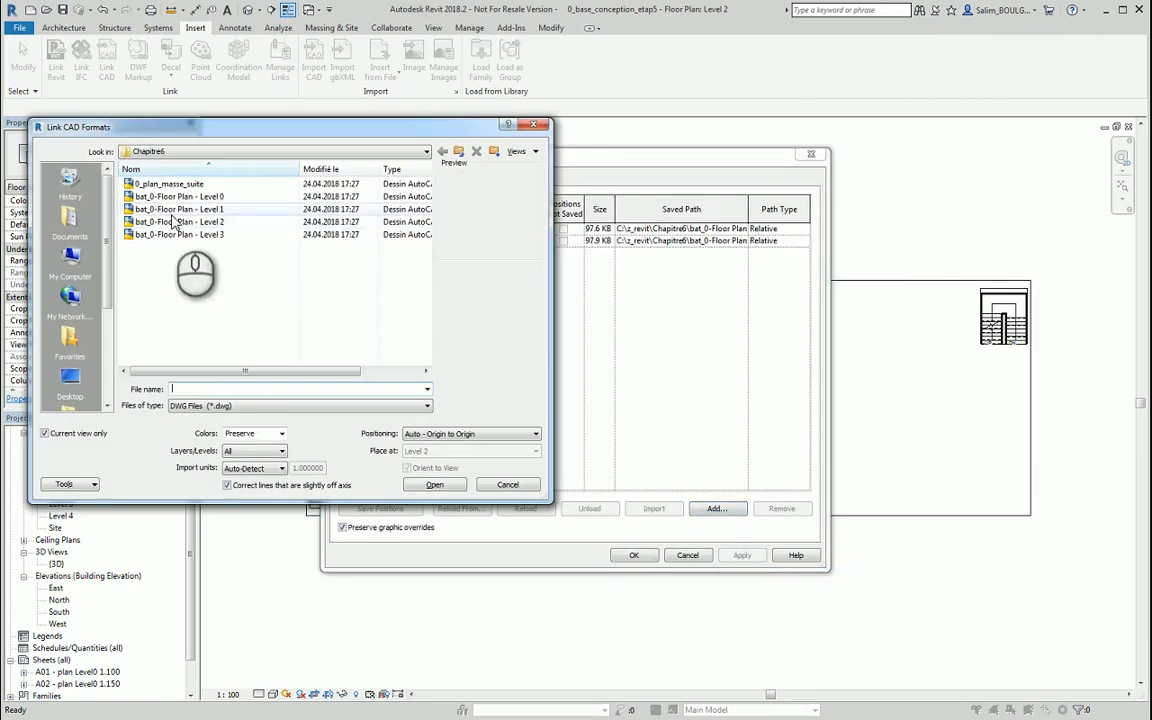
click(182, 222)
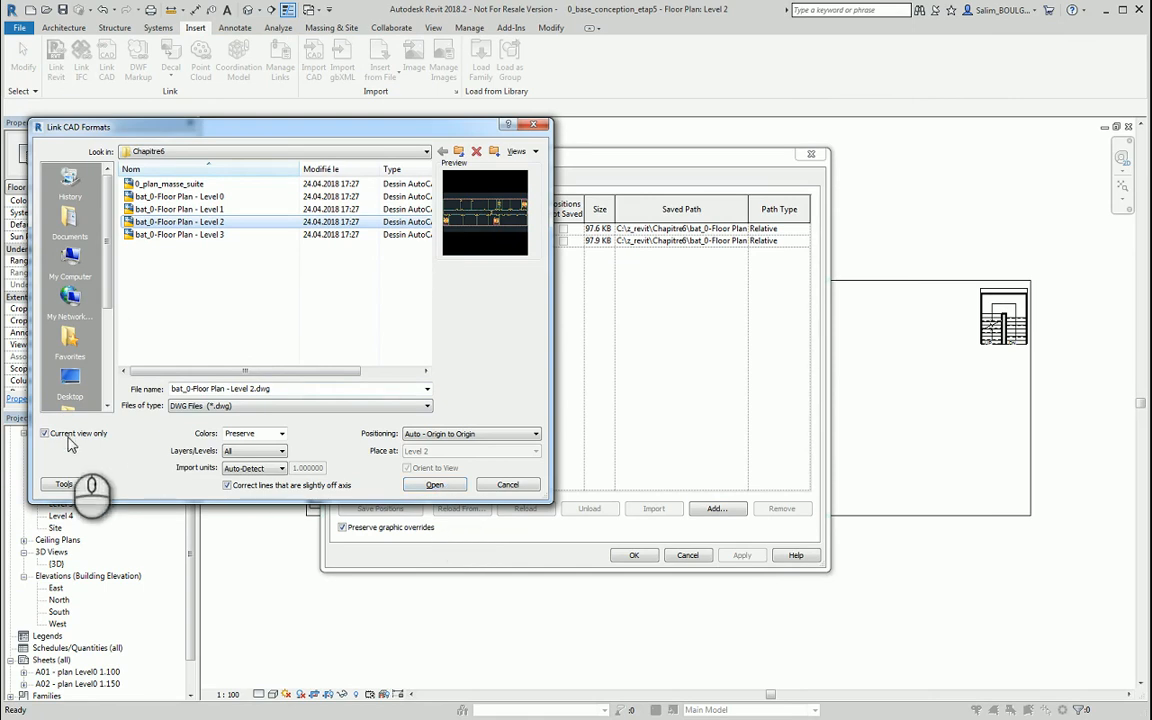
click(447, 490)
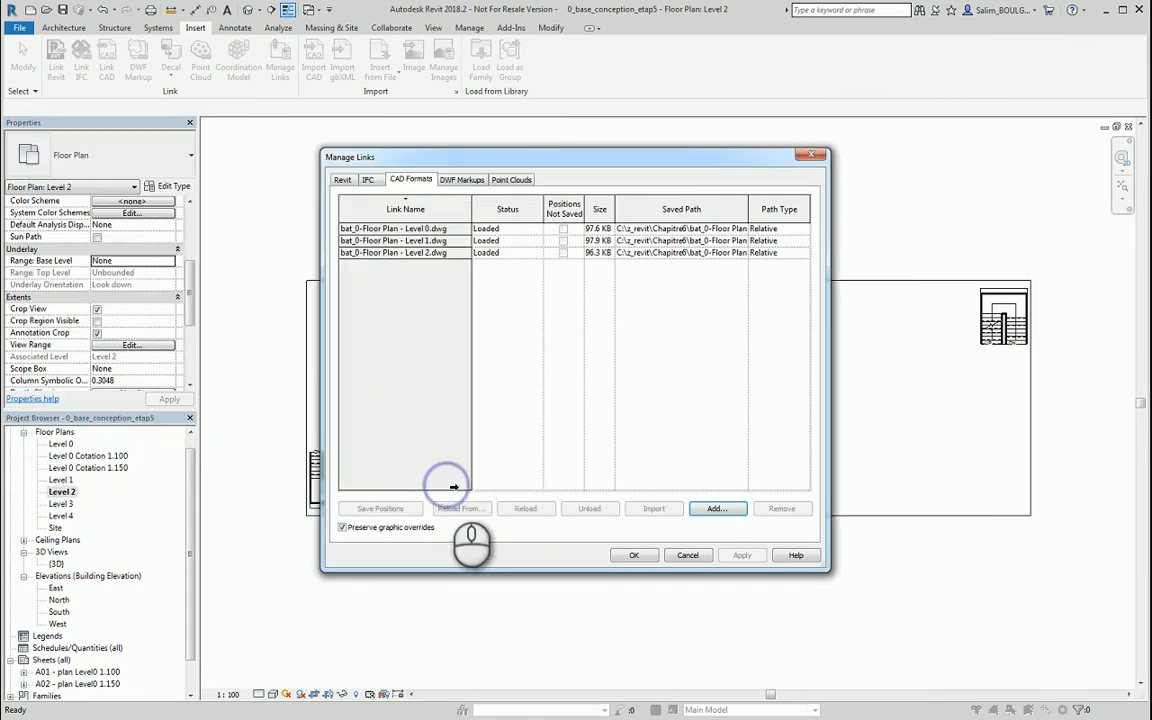
click(636, 553)
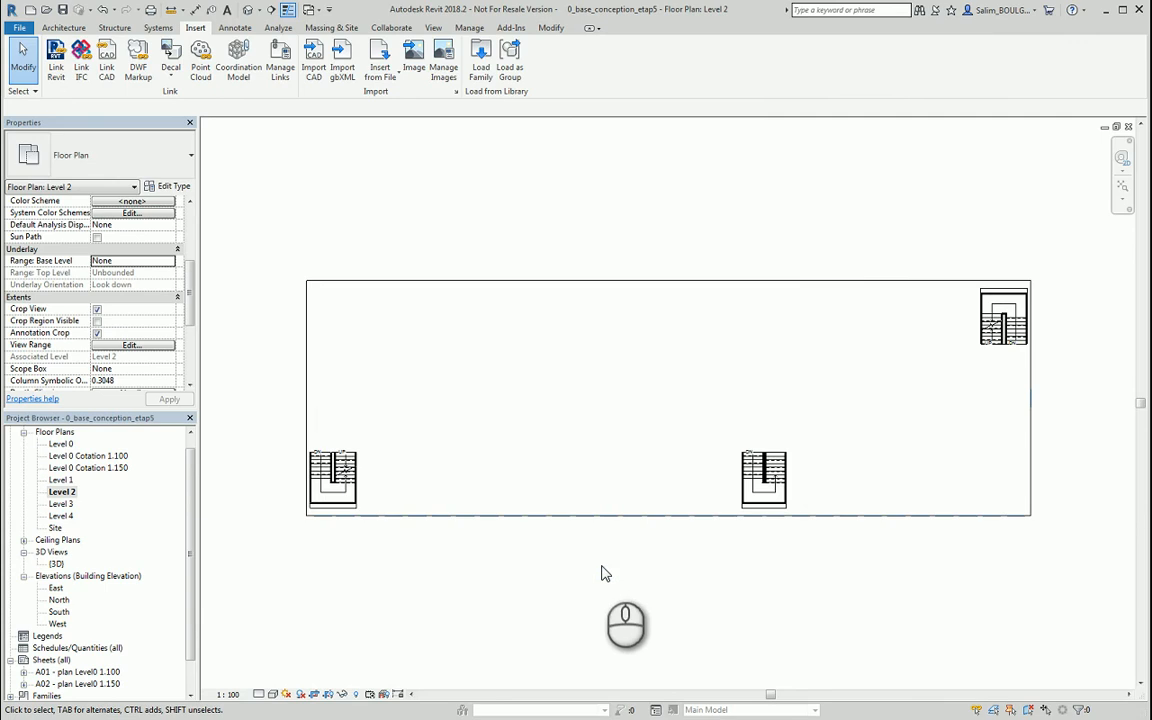
click(272, 694)
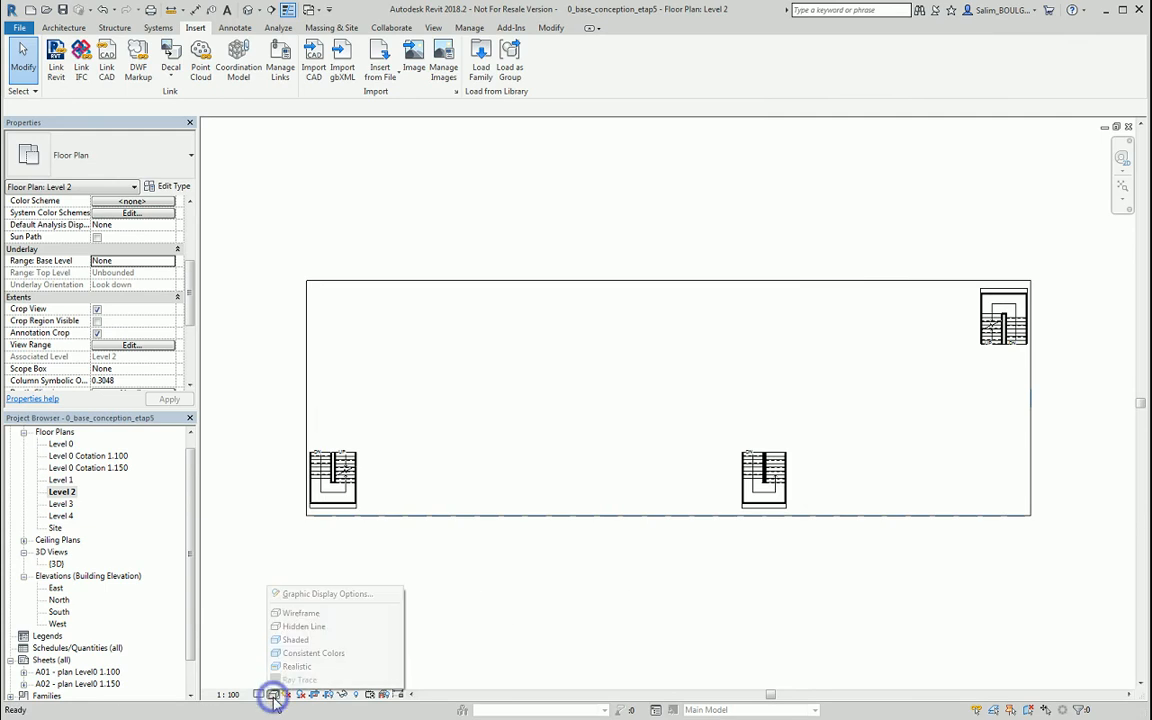
click(302, 613)
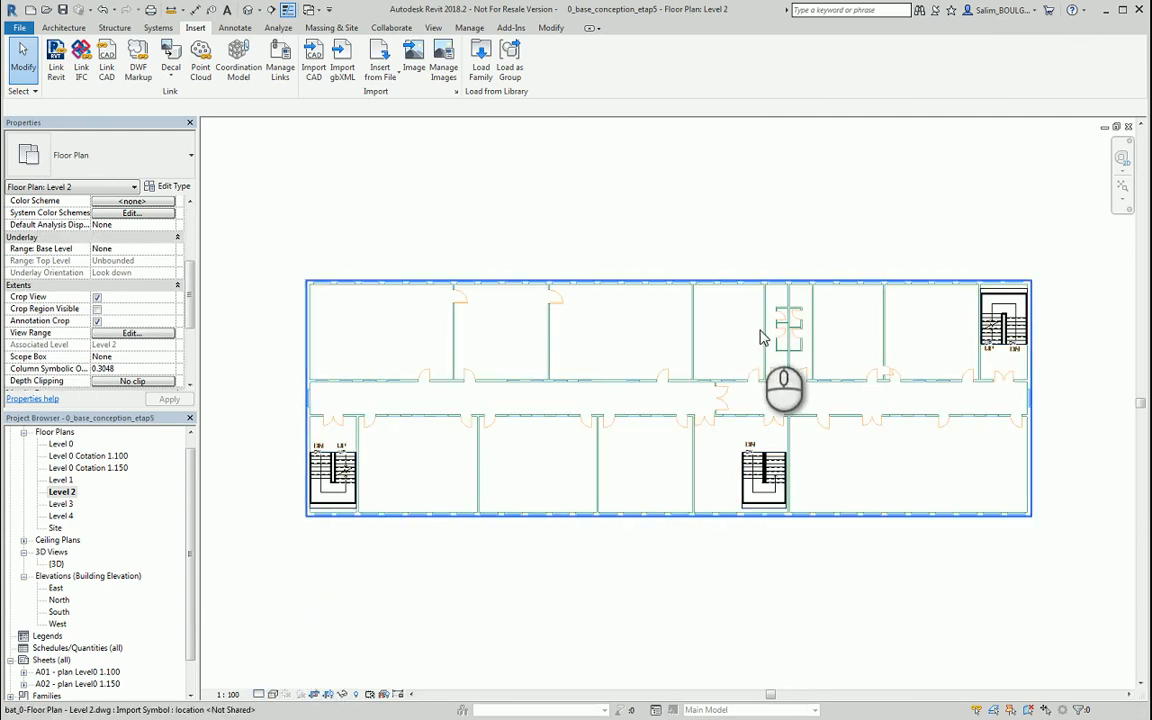
Open the Level 3 floor plan and hide its Grids annotation category.
double_click(61, 503)
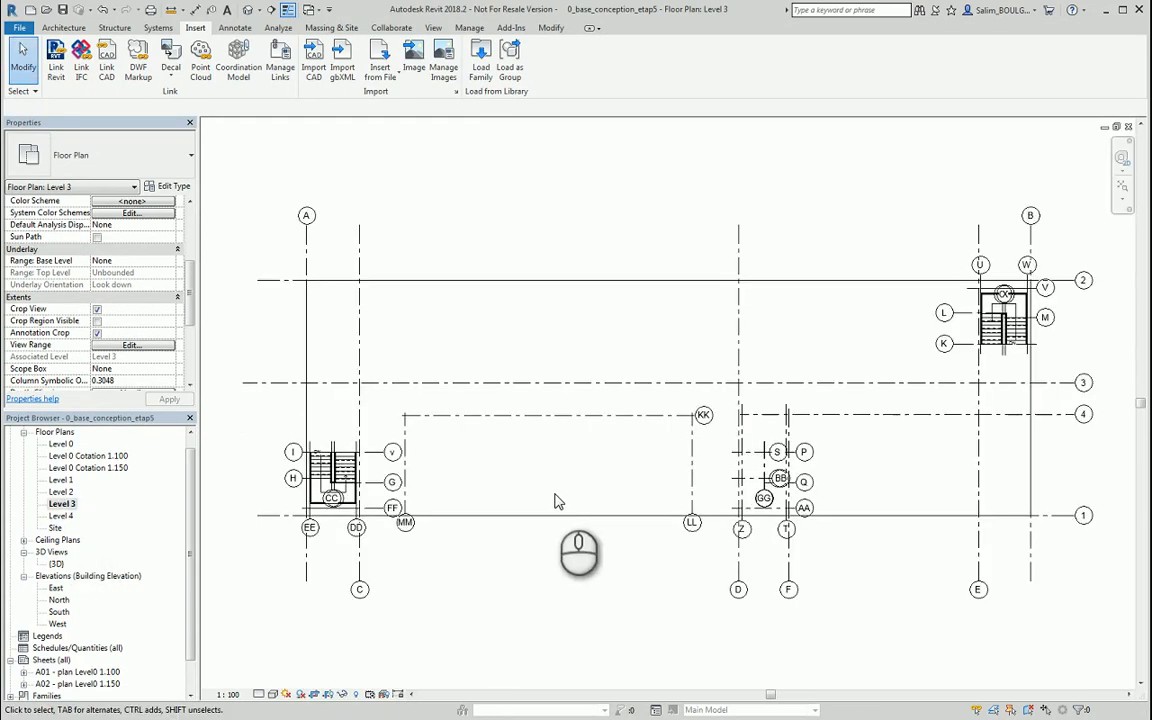
click(436, 28)
click(111, 57)
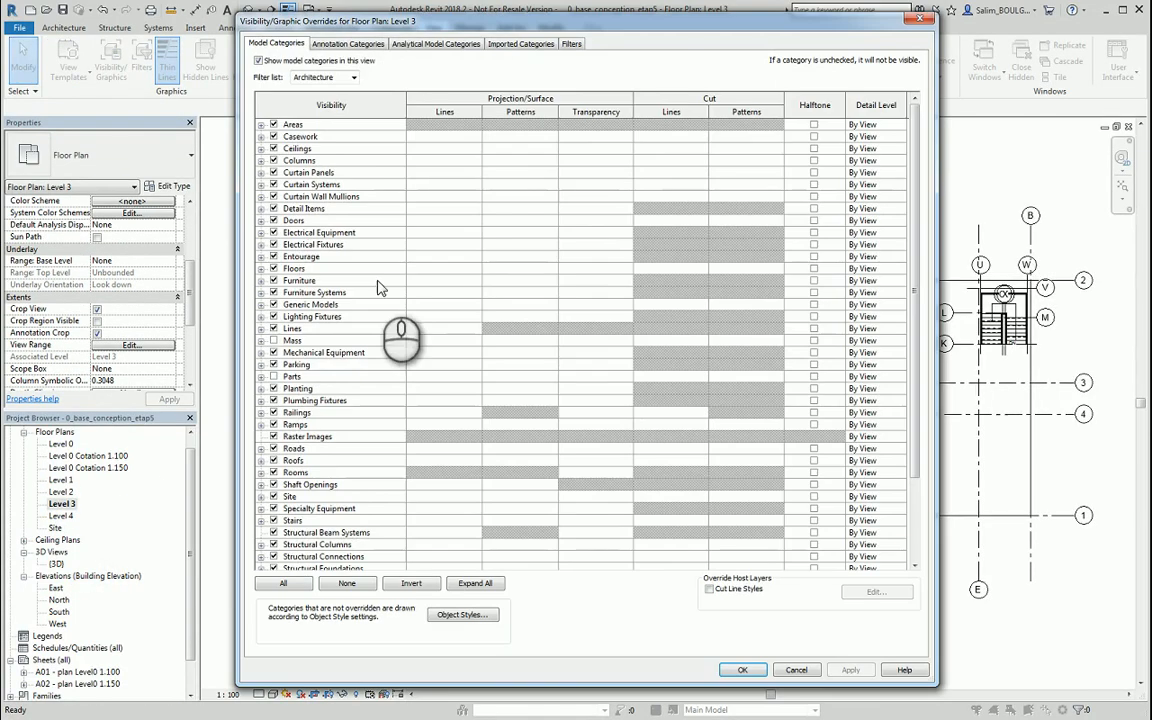
click(350, 44)
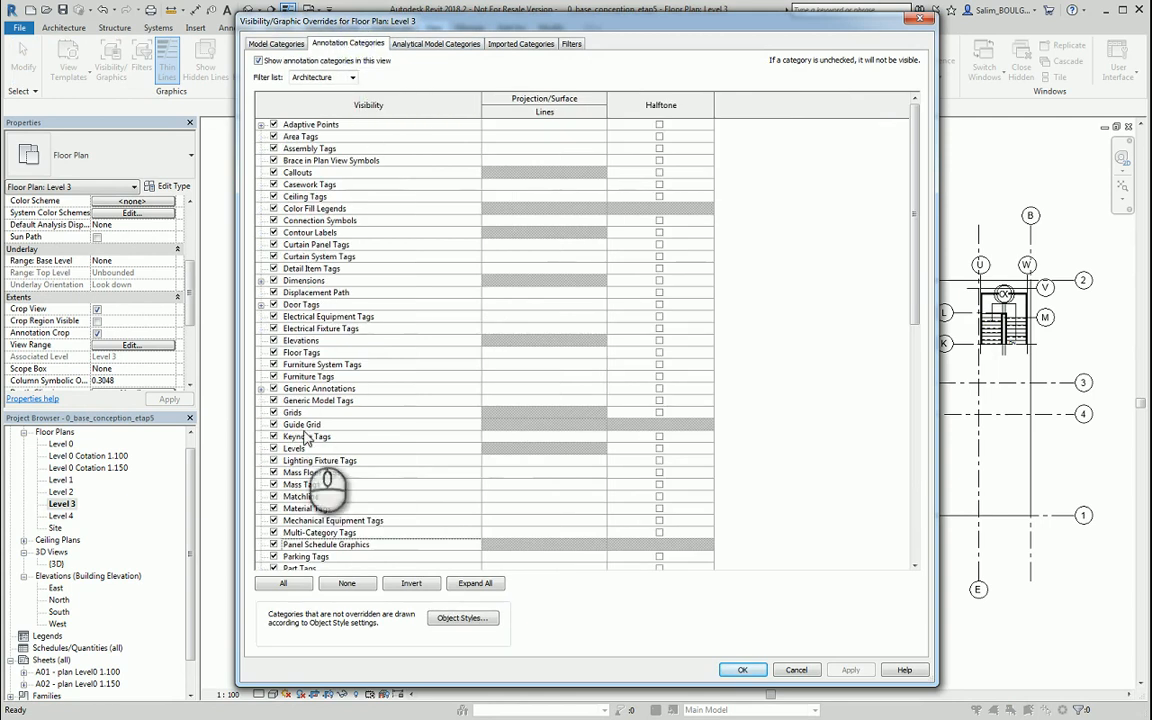
click(273, 413)
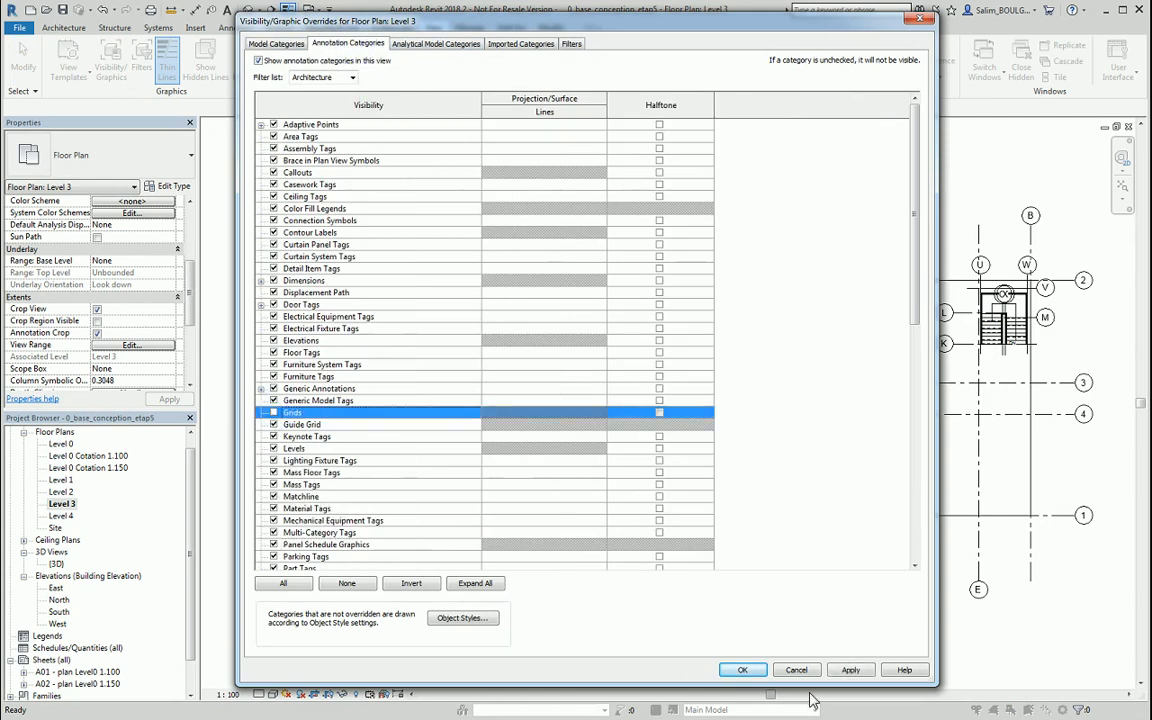
click(850, 670)
click(745, 670)
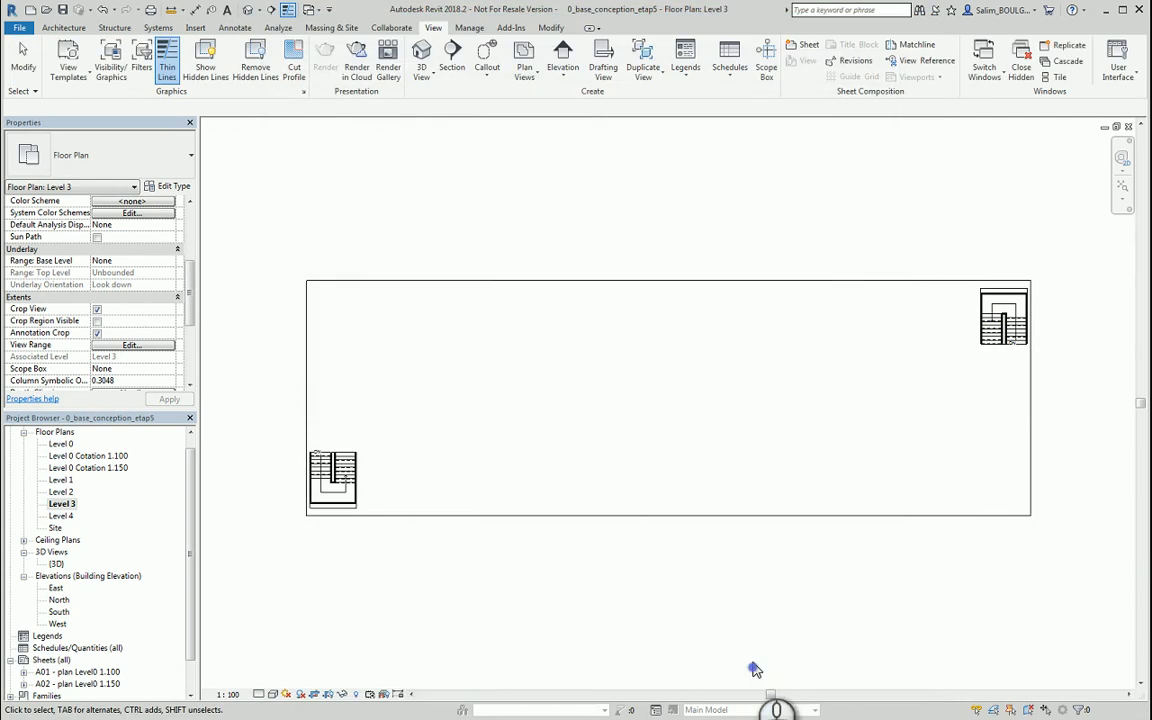
Link bat_0-Floor Plan - Level 3.dwg to the Level 3 plan for the current view only, and set the visual style to Wireframe.
click(198, 27)
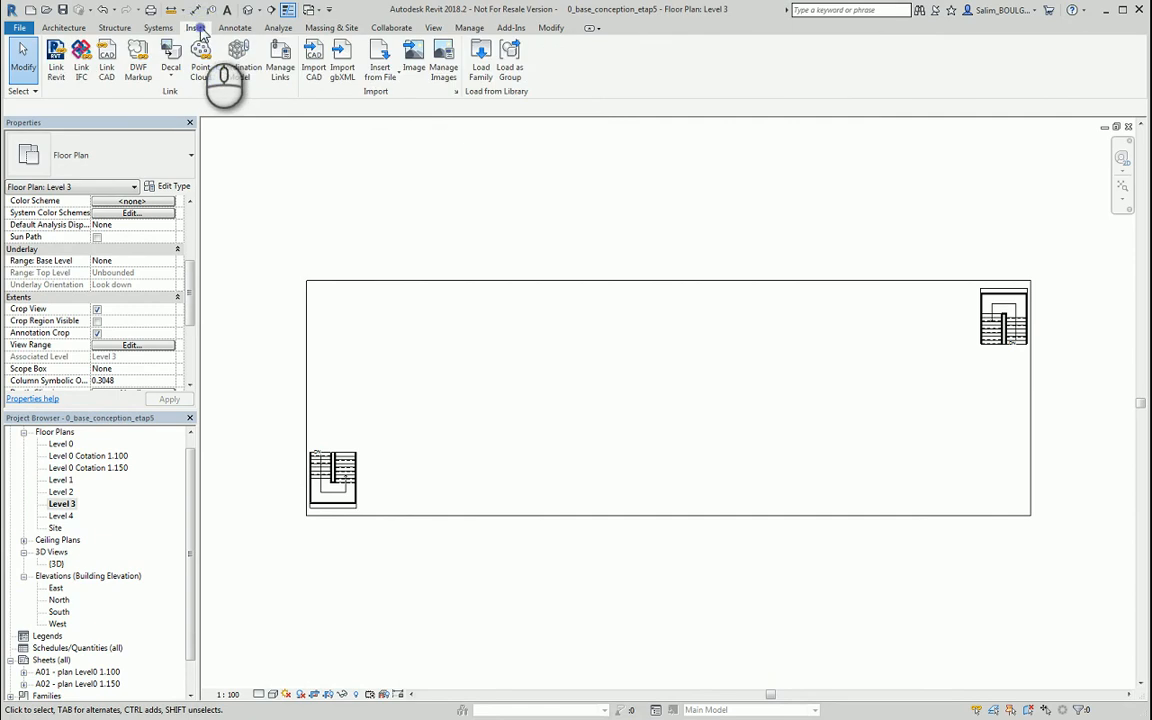
click(281, 72)
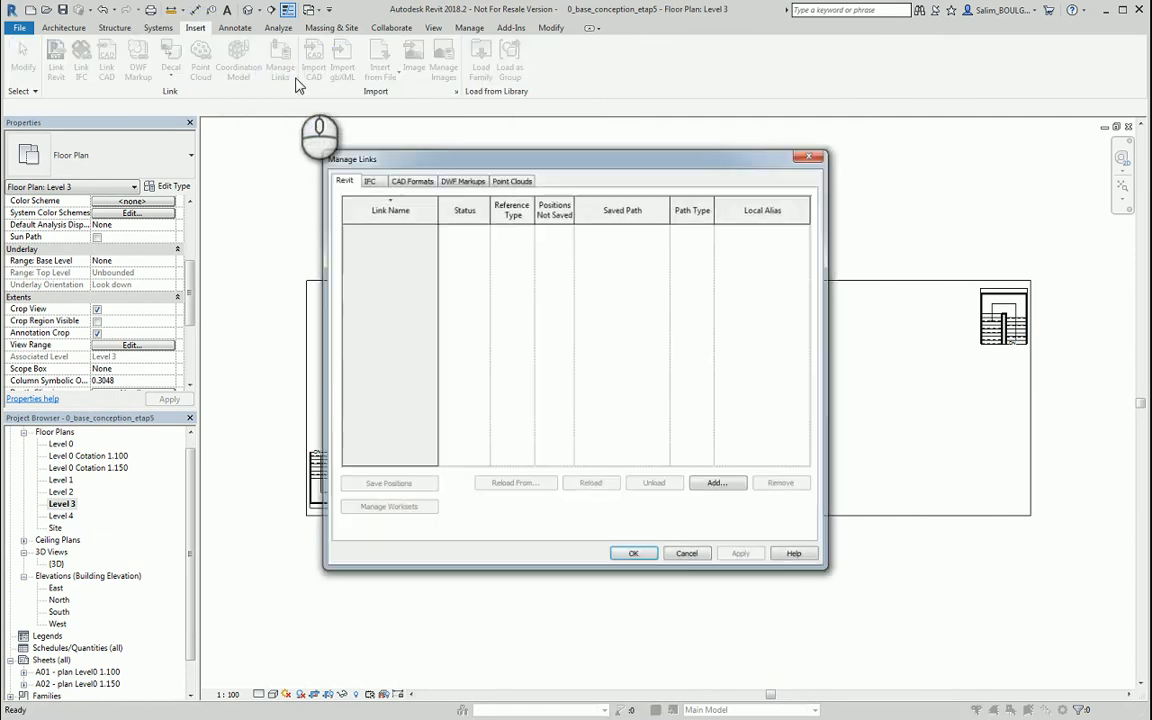
click(410, 180)
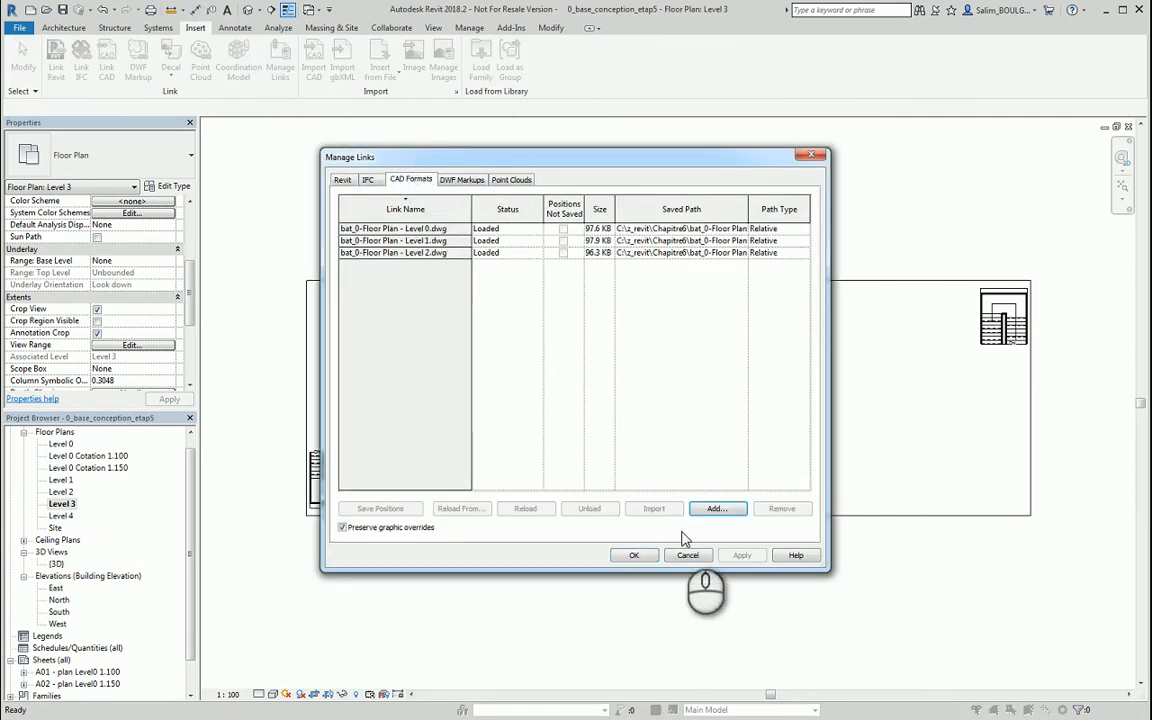
click(717, 508)
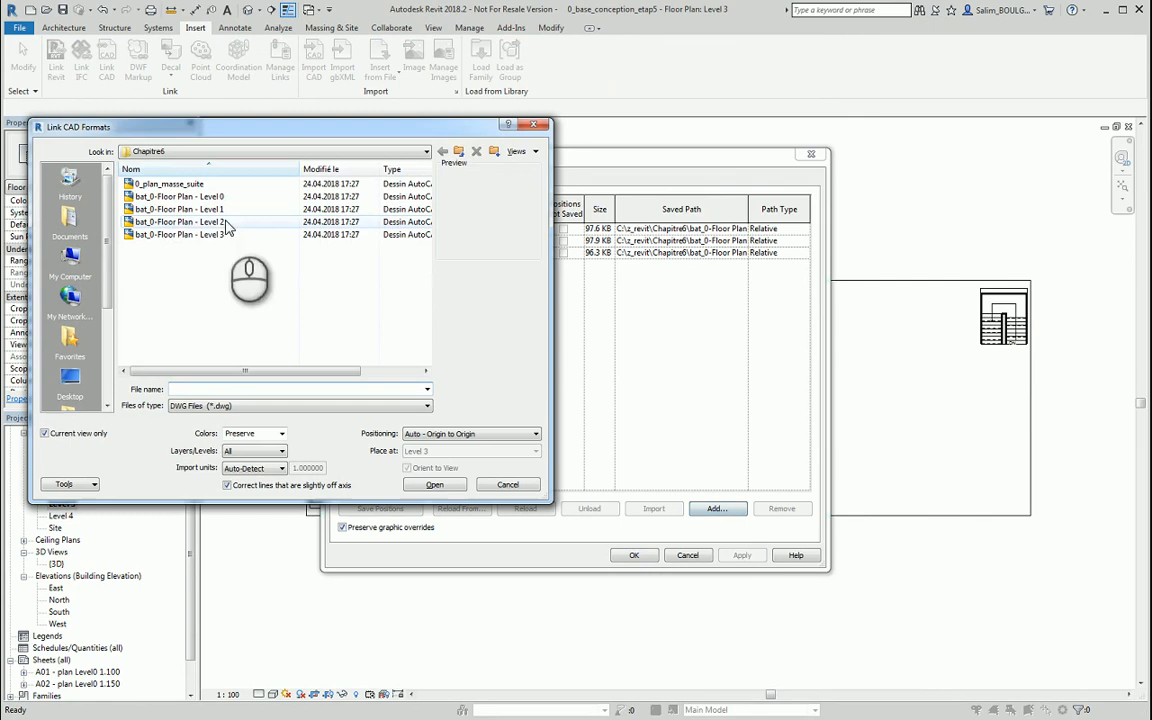
click(165, 234)
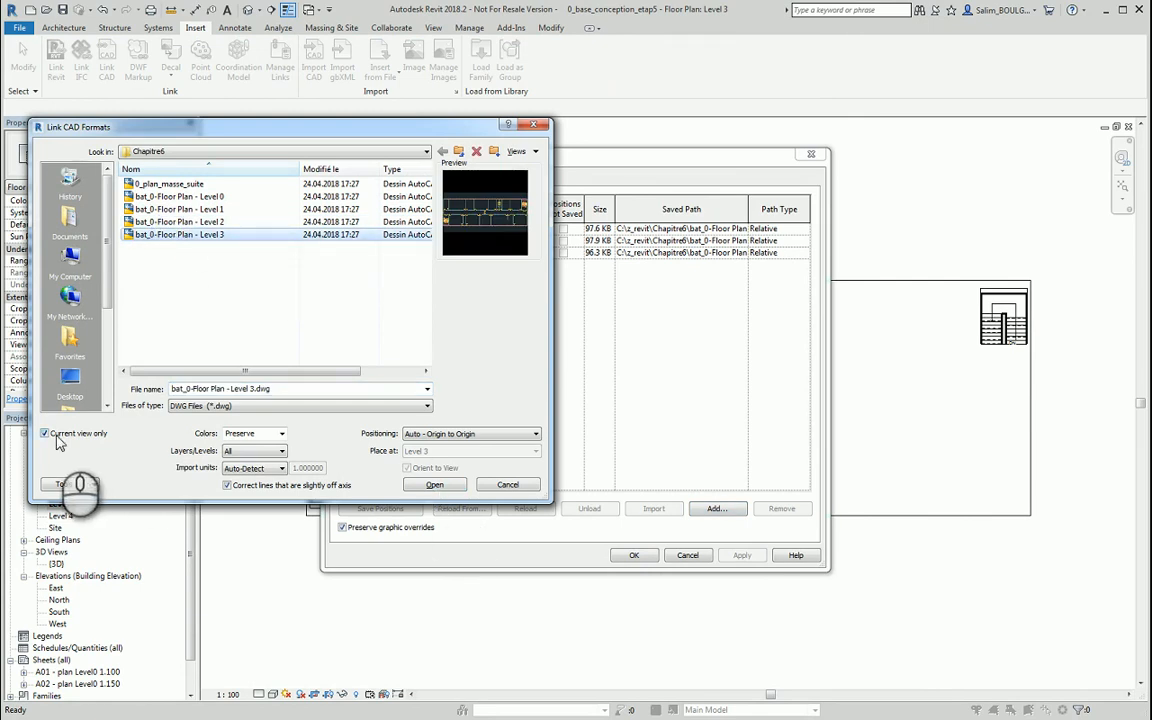
click(440, 485)
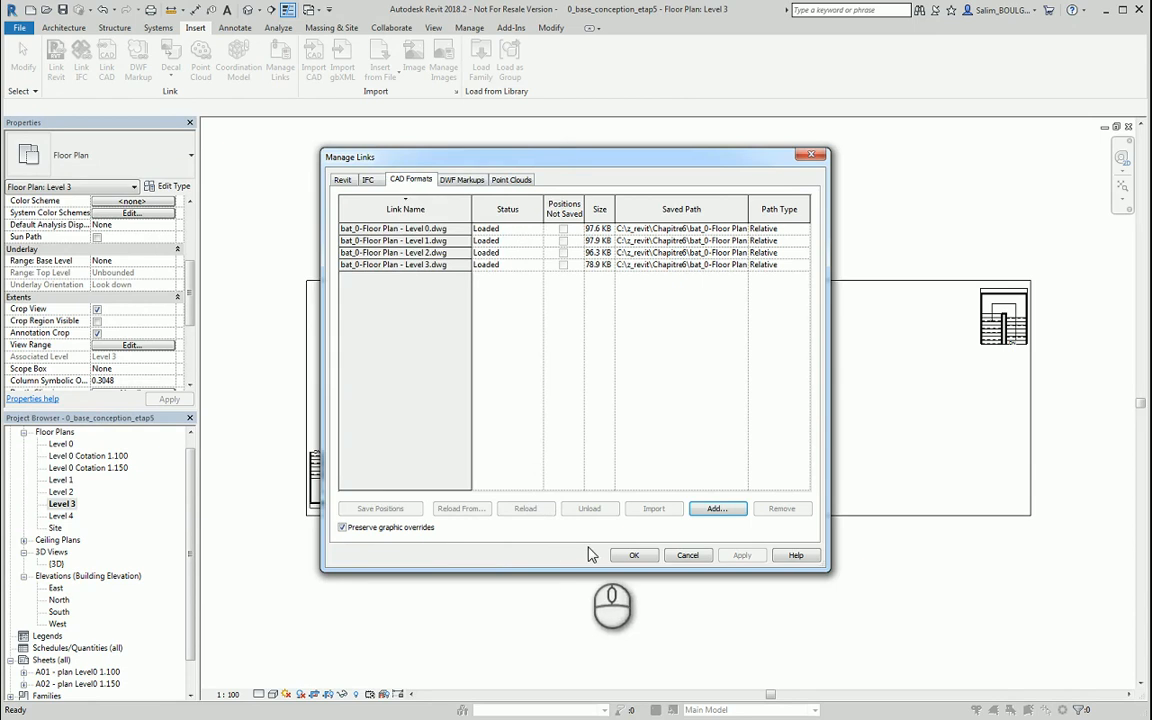
click(632, 555)
click(272, 694)
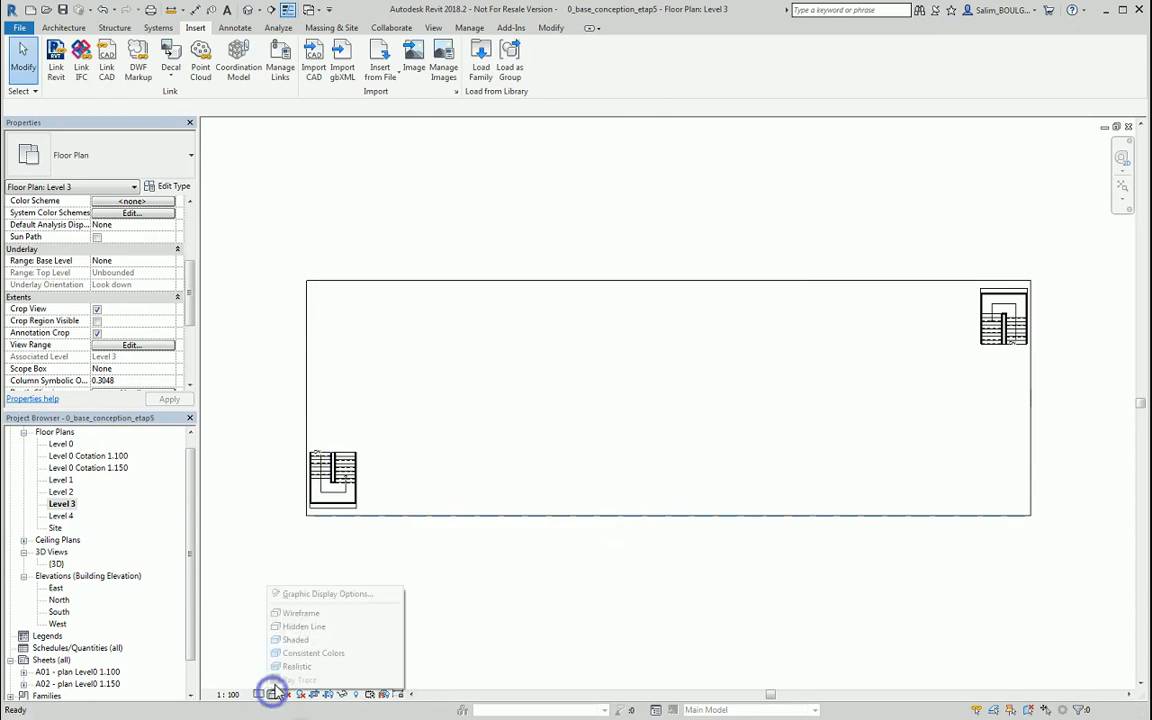
click(310, 613)
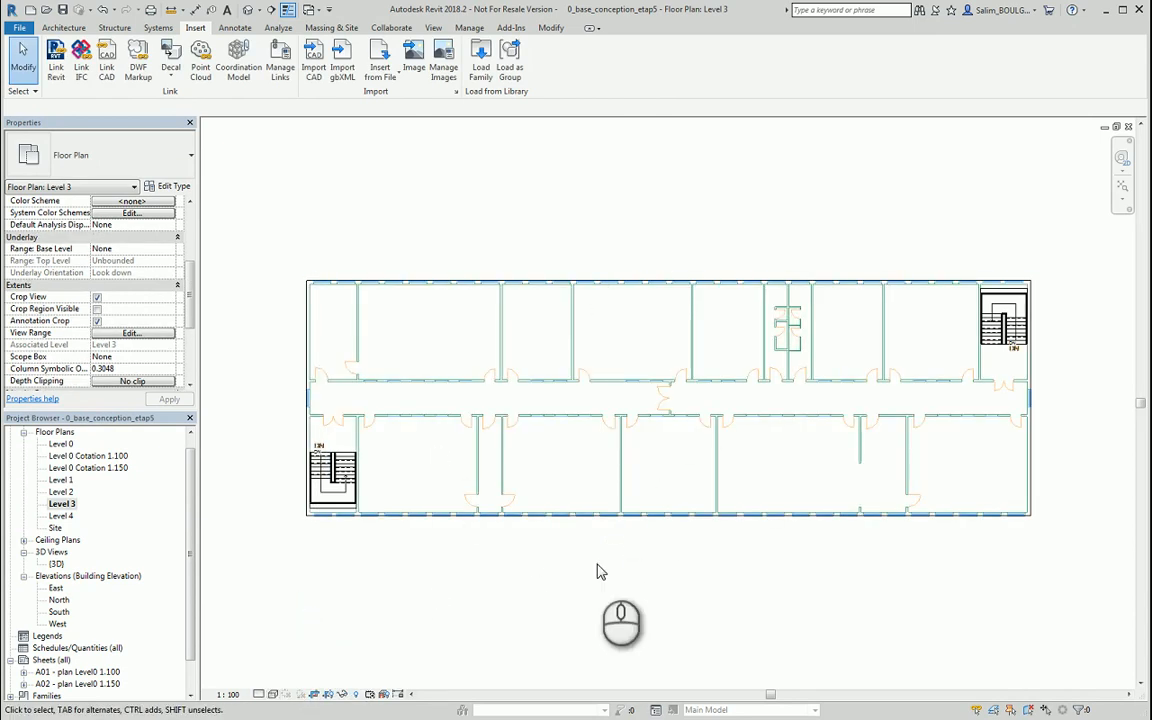
Review the Level 1, Level 2 and Level 3 floor plans in turn to check the linked DWG in each.
double_click(62, 480)
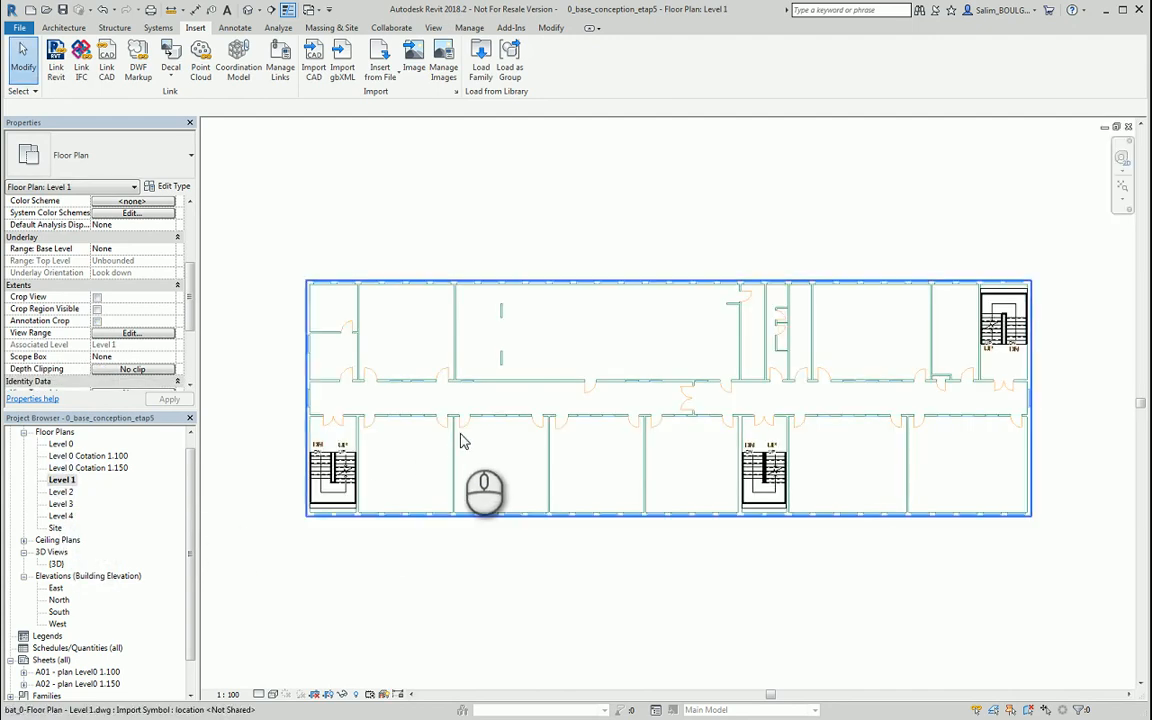
double_click(61, 492)
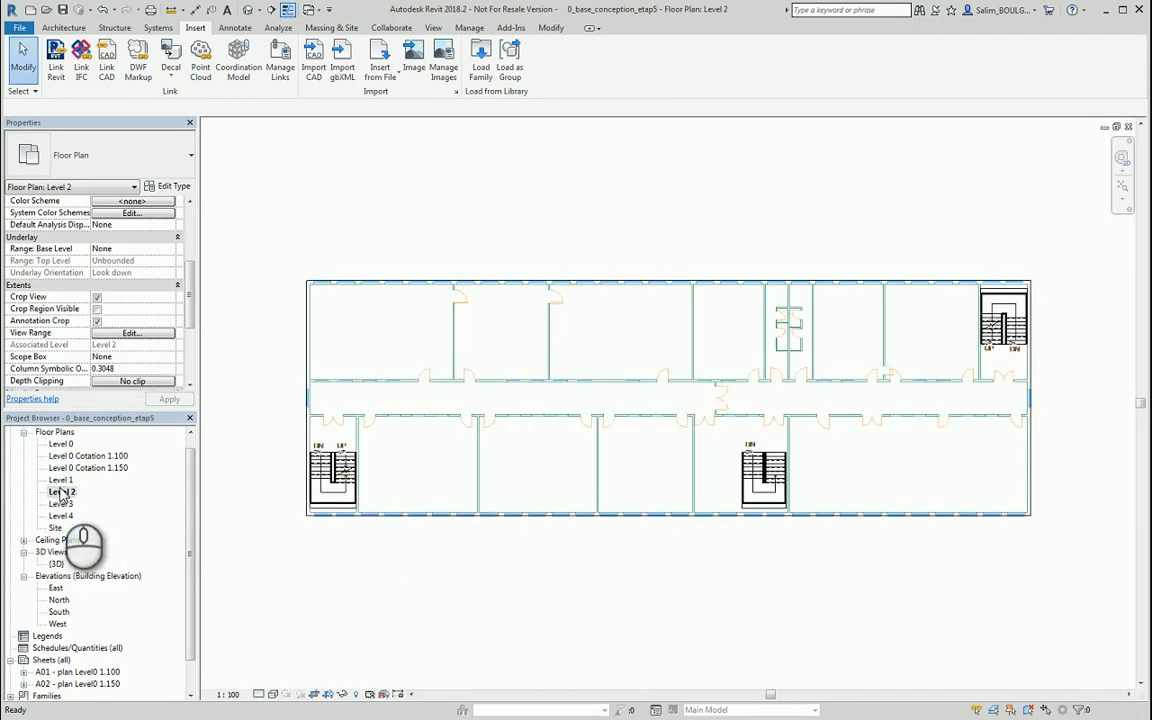
double_click(61, 504)
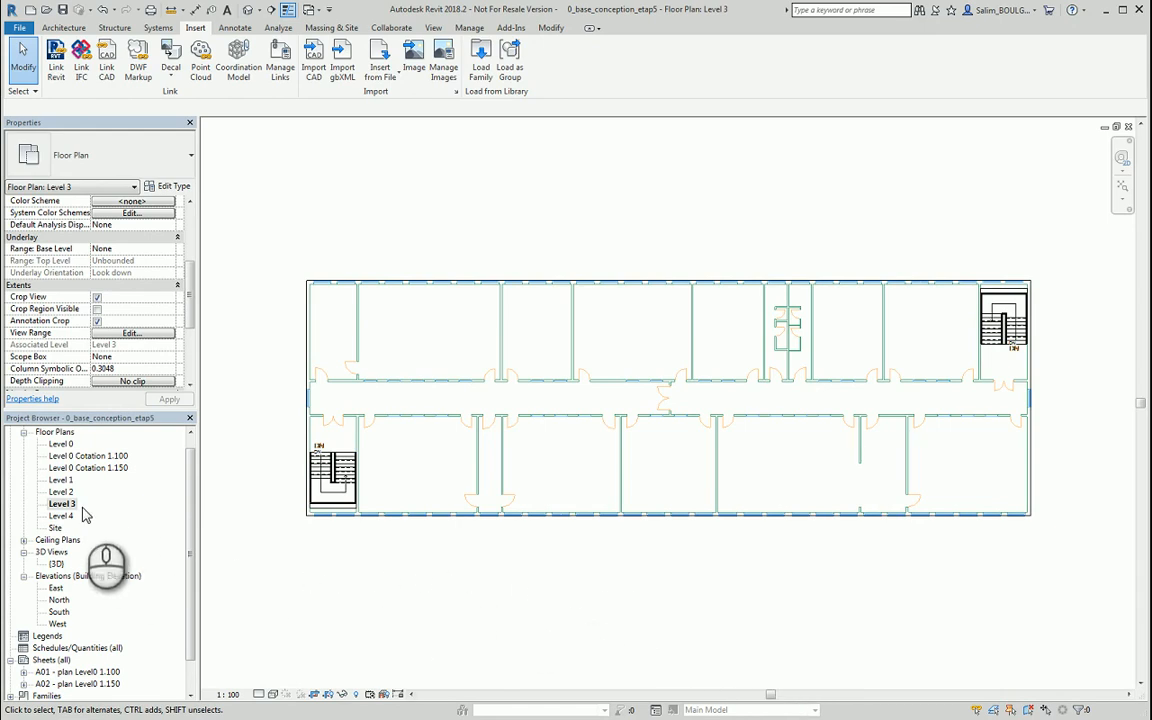
double_click(61, 480)
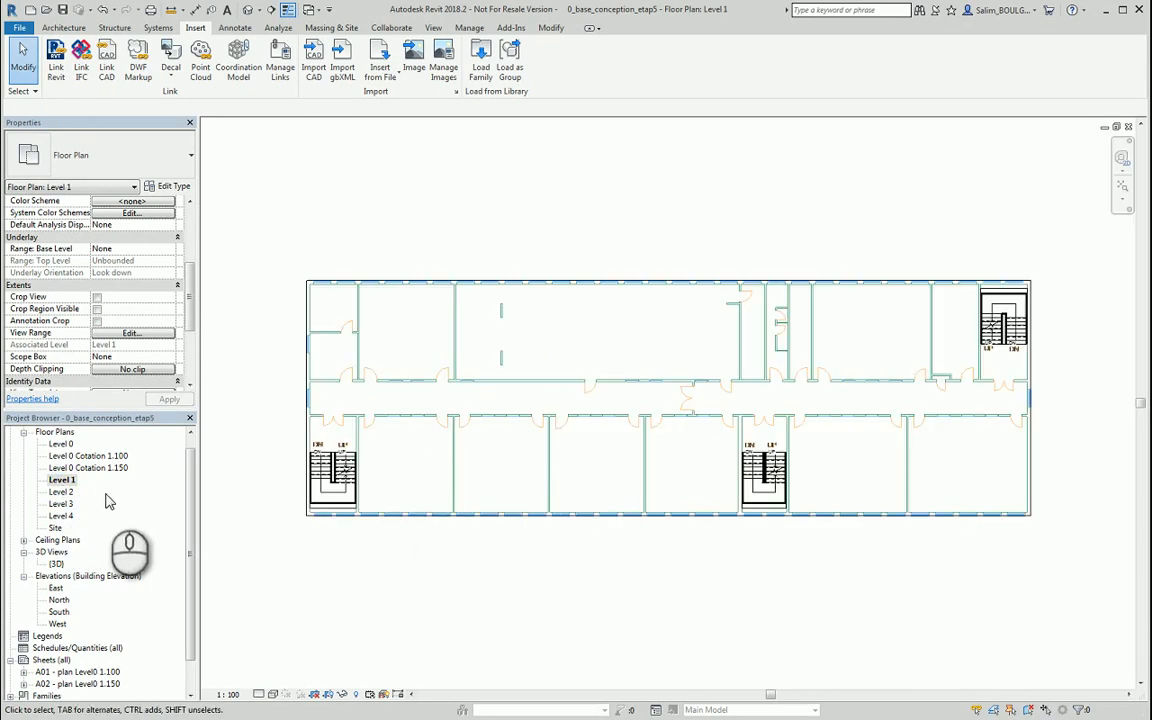
double_click(61, 492)
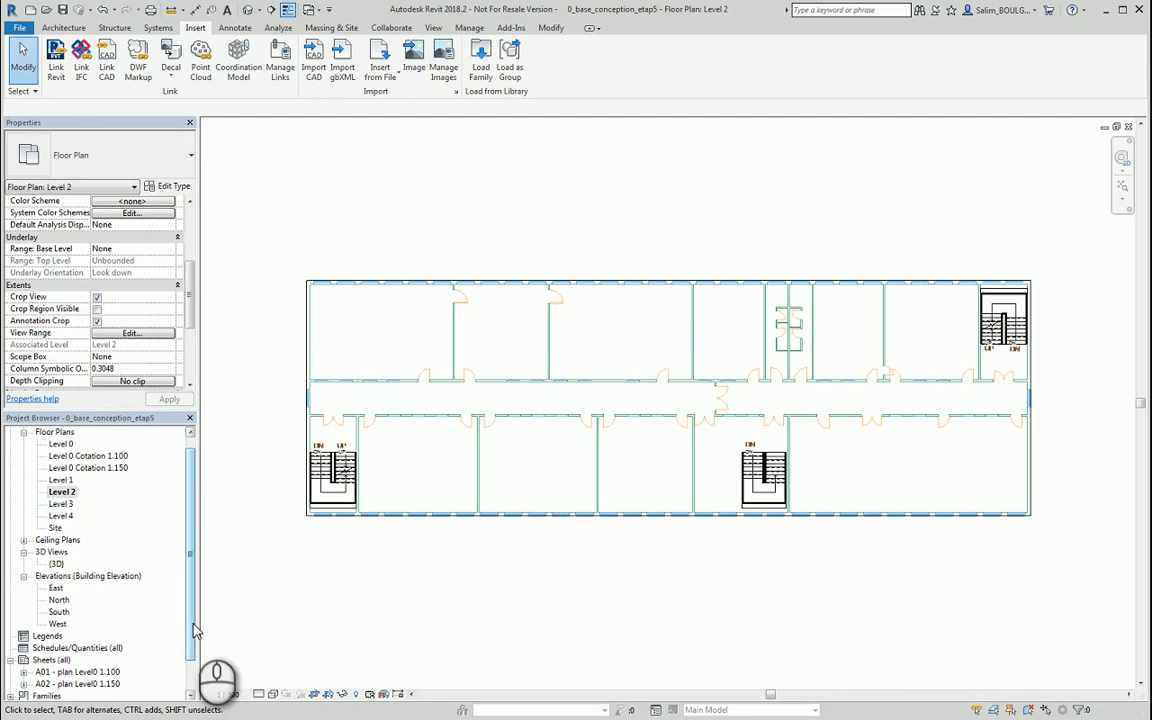
Create a new sheet with the F3DF_A2_Metric title block.
drag(191, 604, 195, 646)
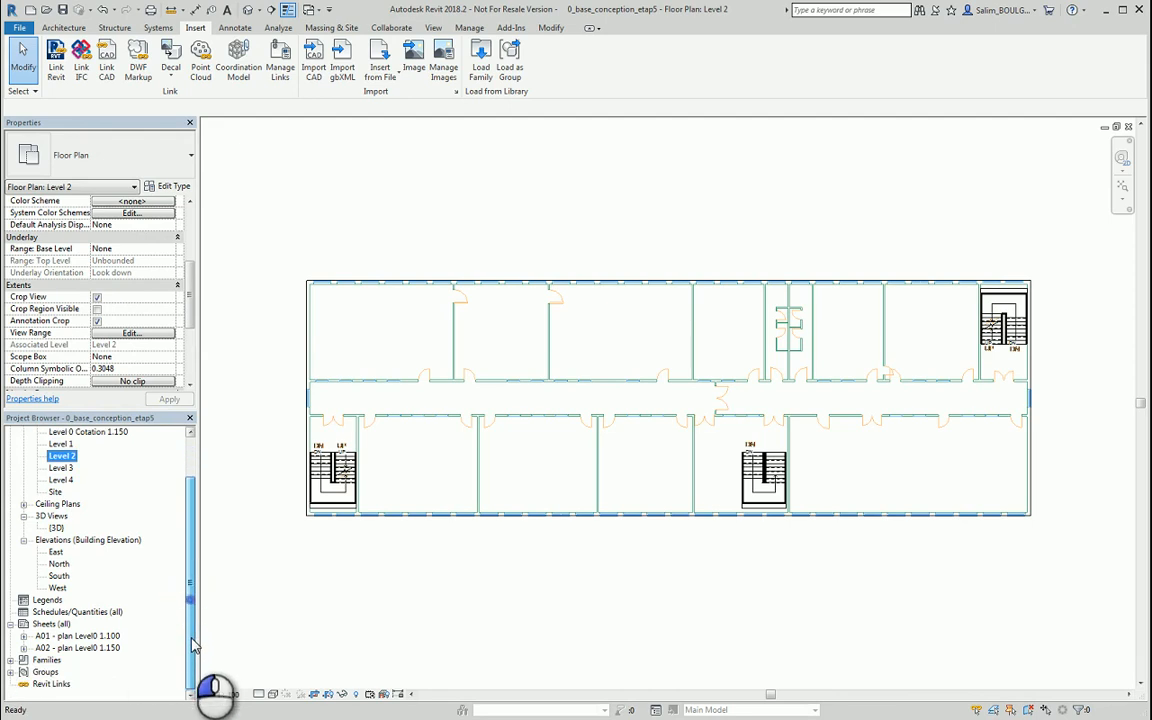
right_click(45, 625)
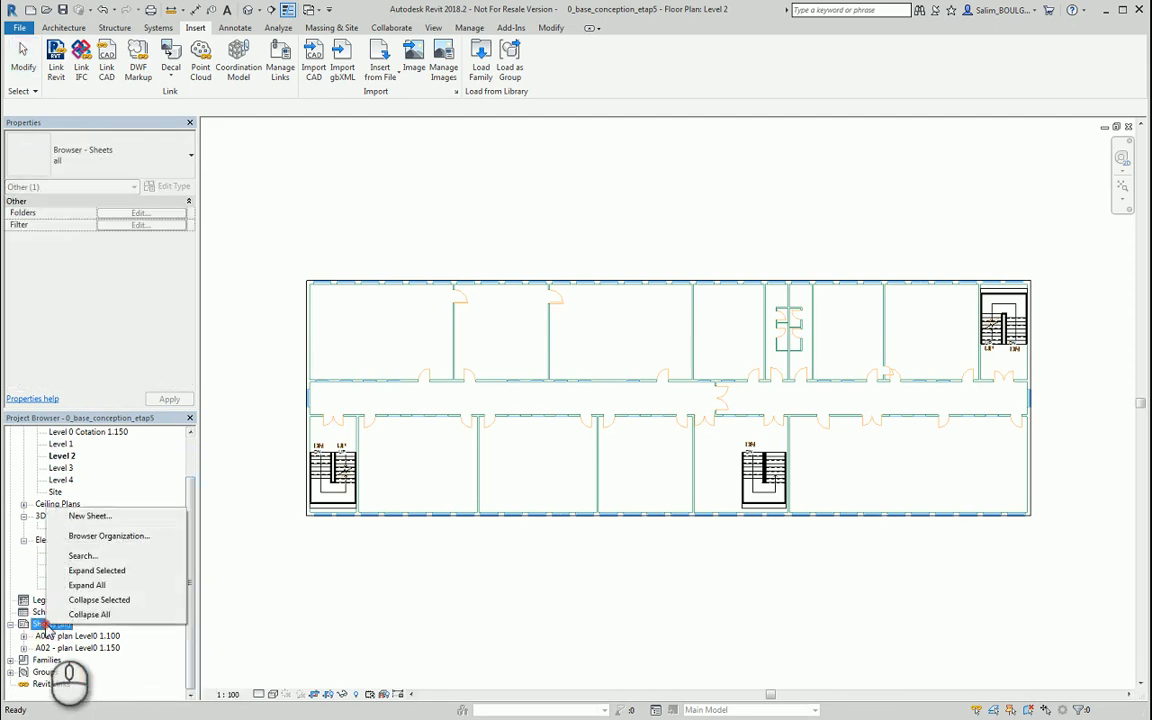
click(88, 517)
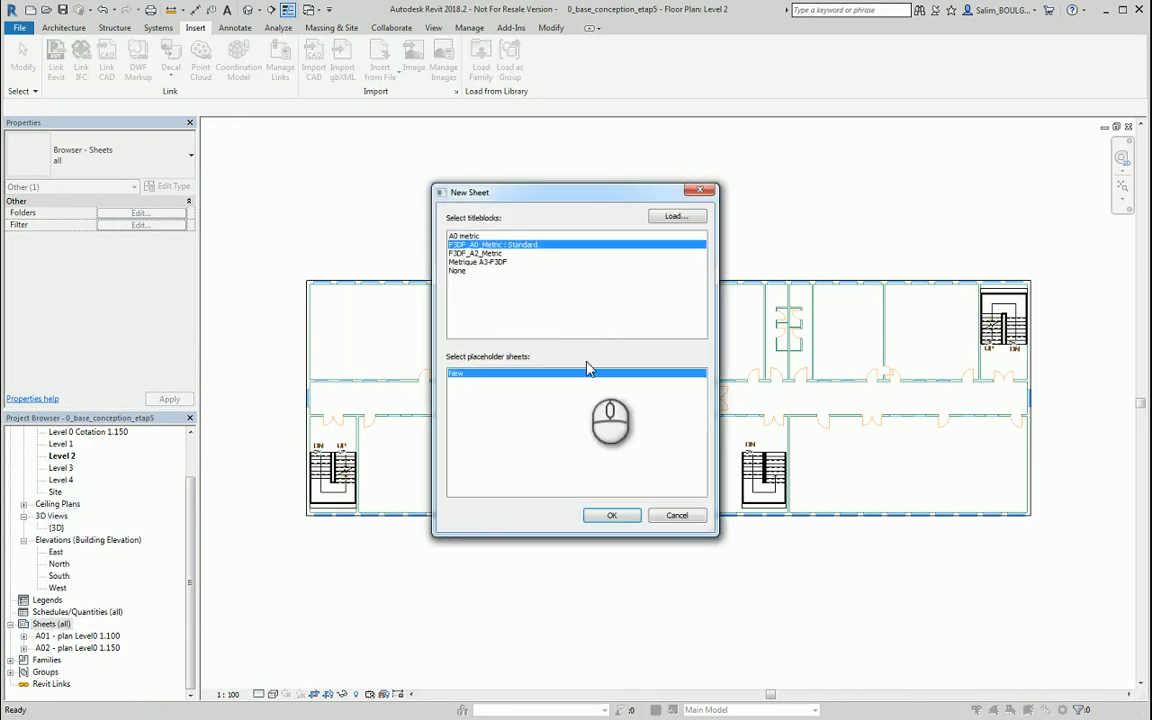
click(470, 253)
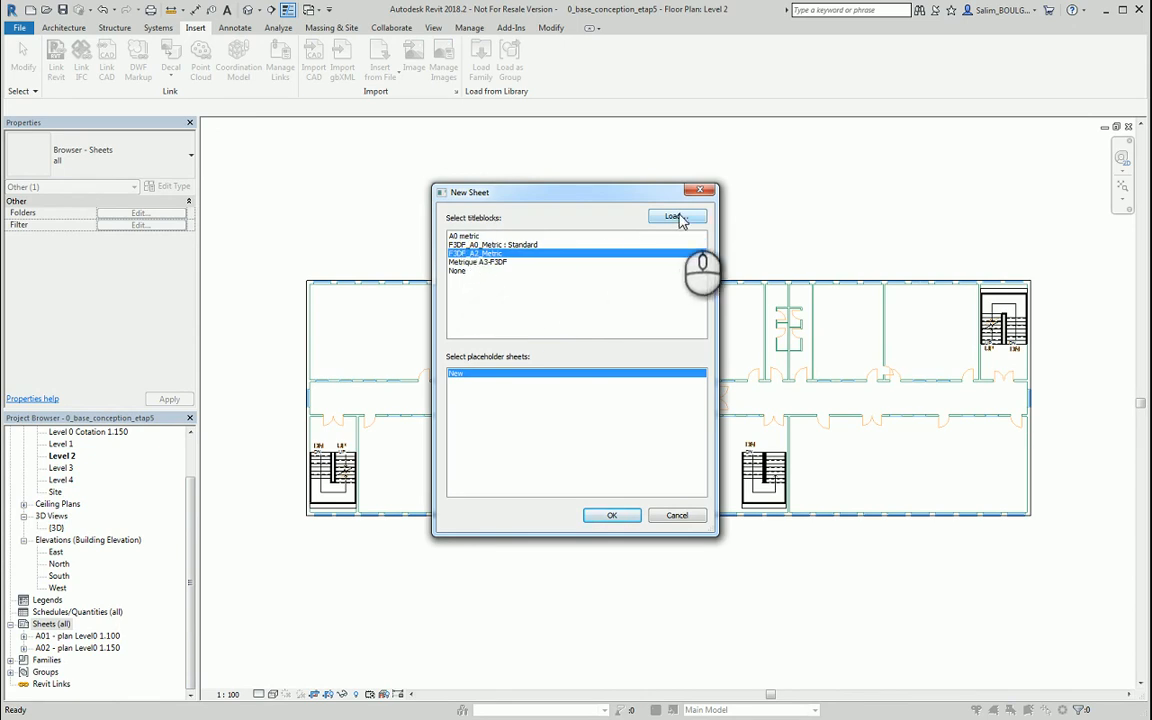
click(613, 515)
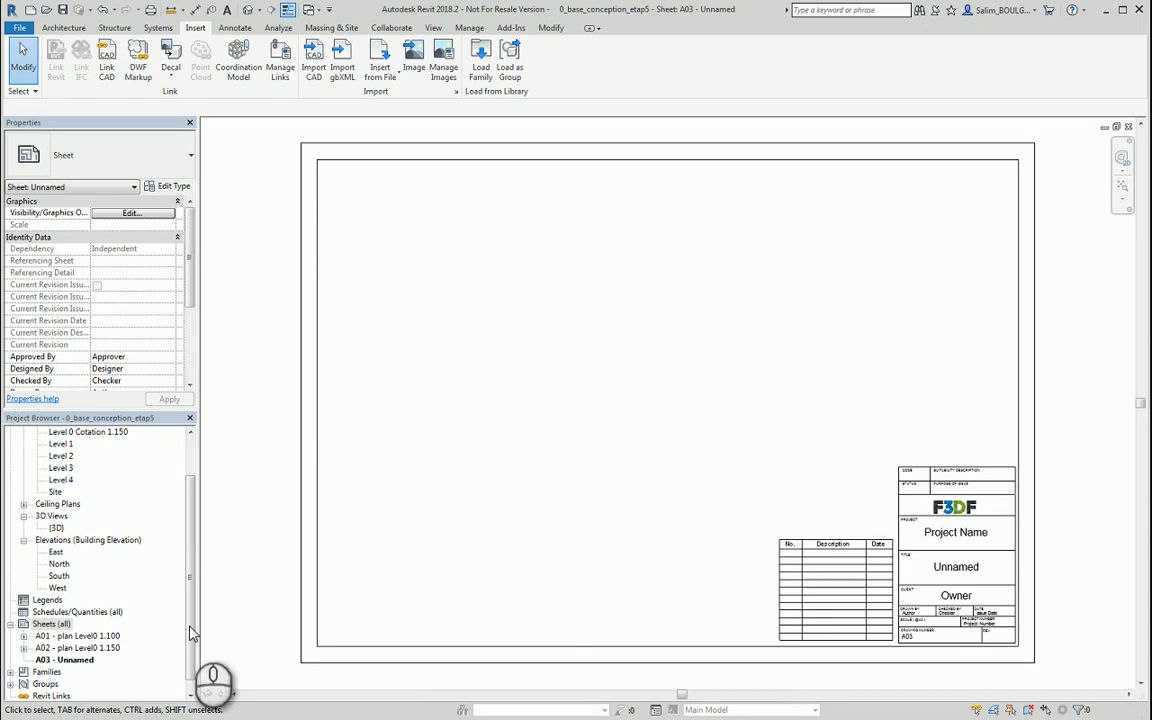
Change the new sheet's number to A0x and its name to "plan levelx 1.100".
right_click(58, 661)
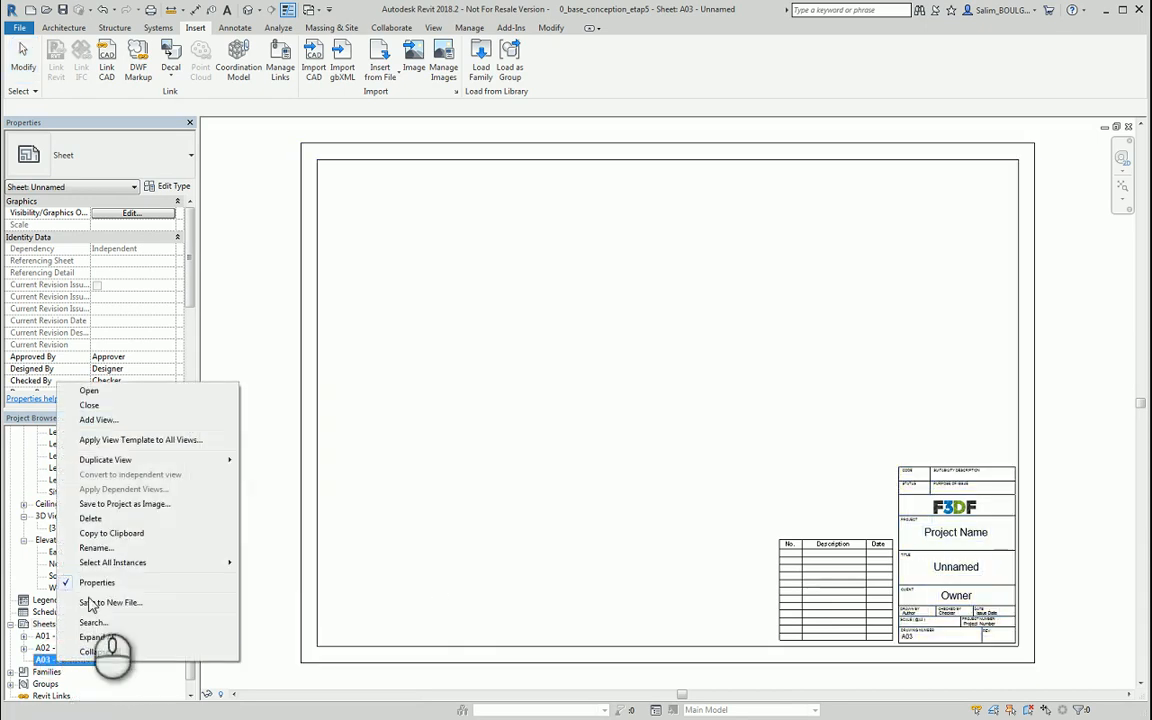
click(112, 550)
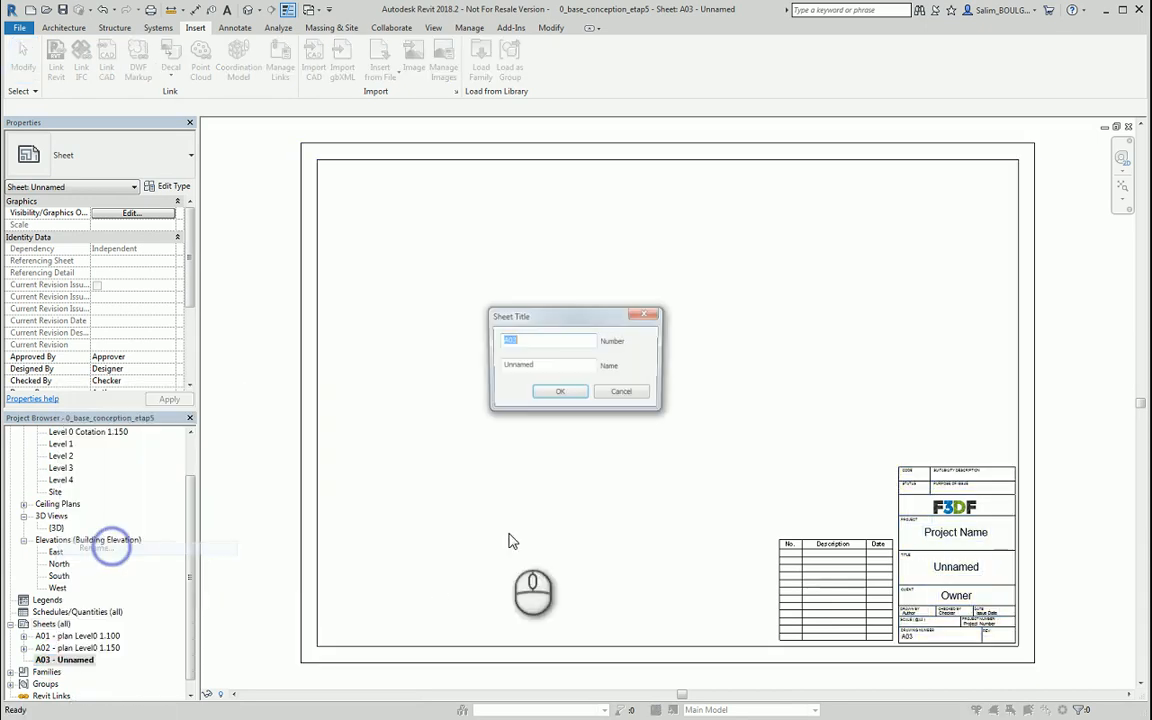
double_click(530, 341)
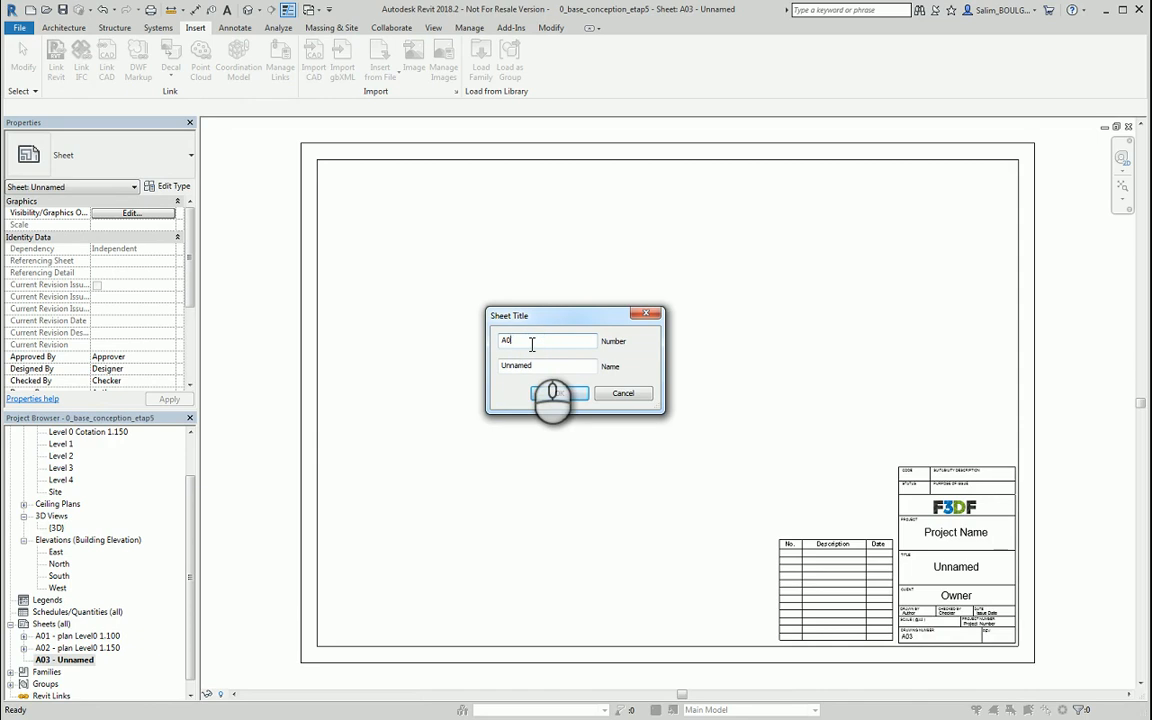
double_click(540, 366)
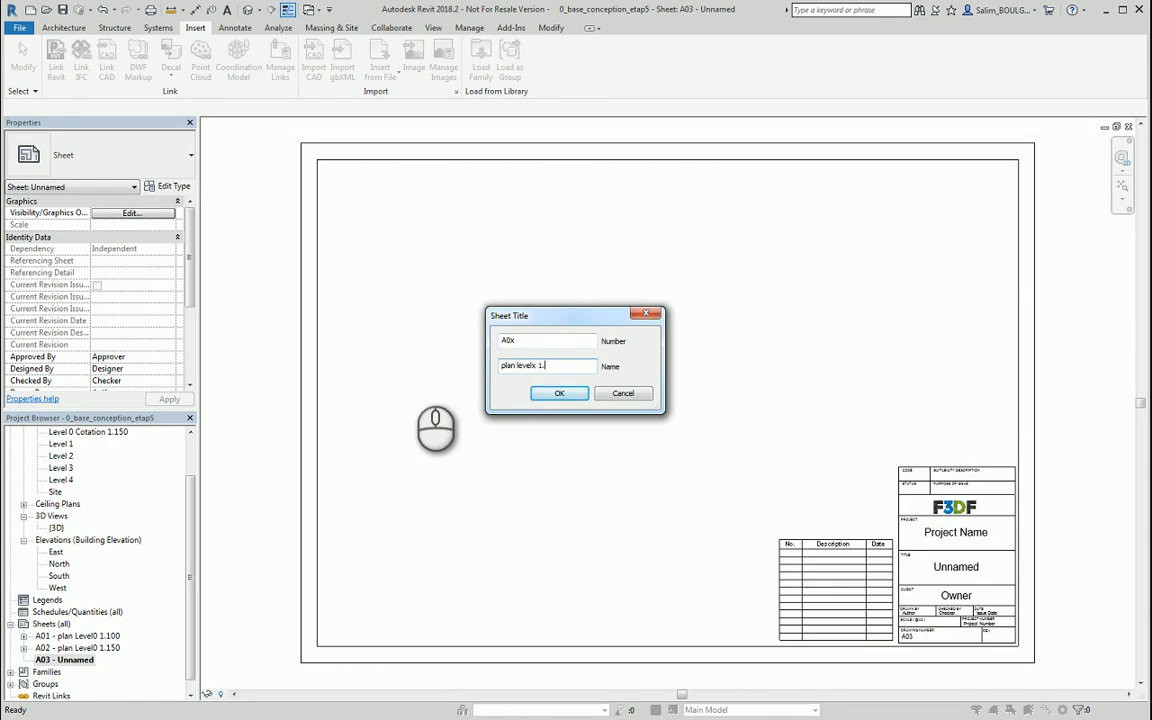
click(560, 393)
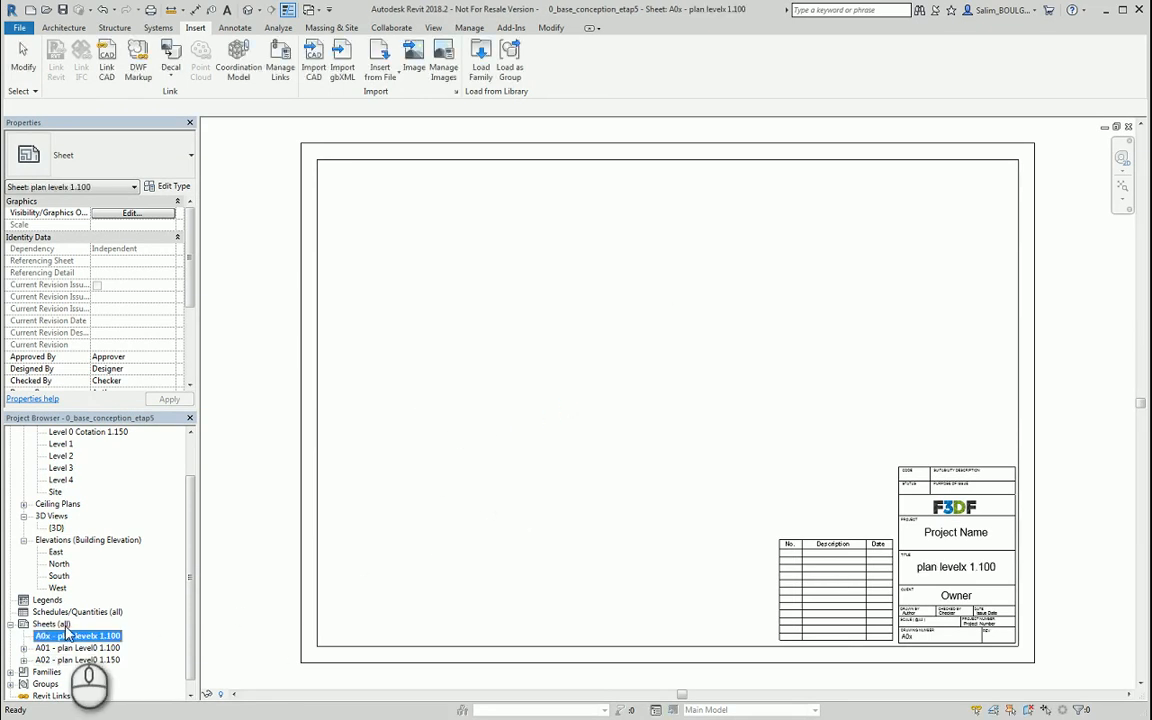
Duplicate the Level 1 floor plan without detailing and rename the copy "Level 1 Cotation 1.100".
click(60, 444)
click(66, 468)
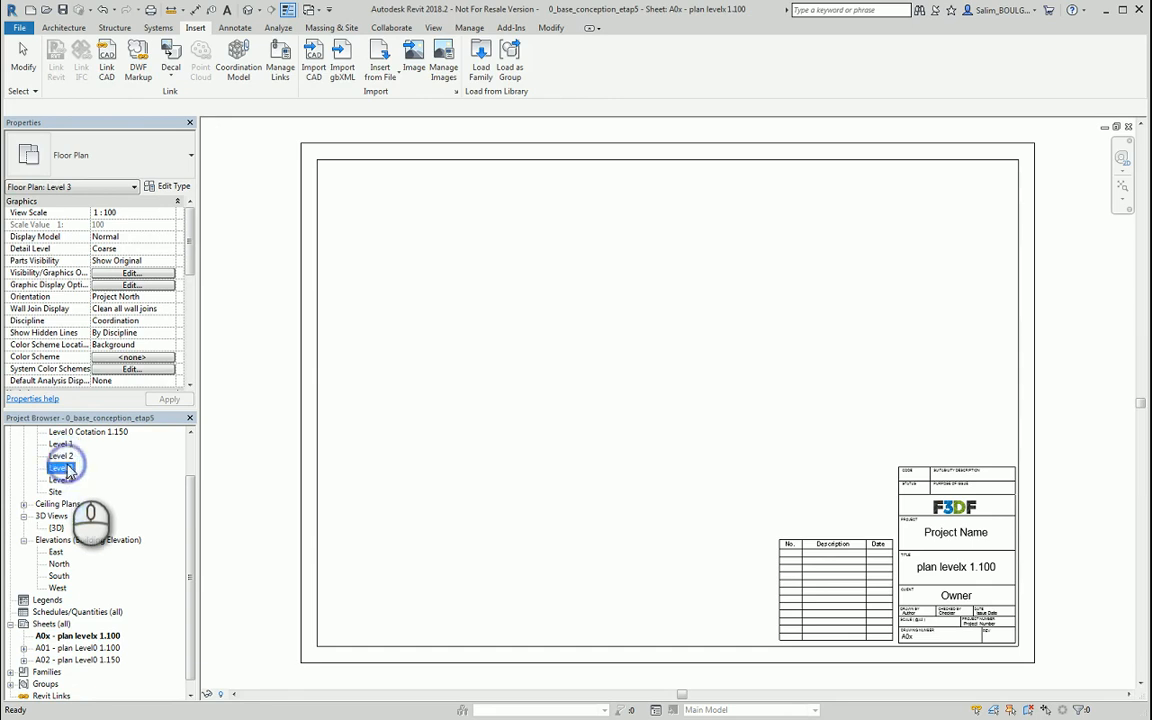
right_click(63, 446)
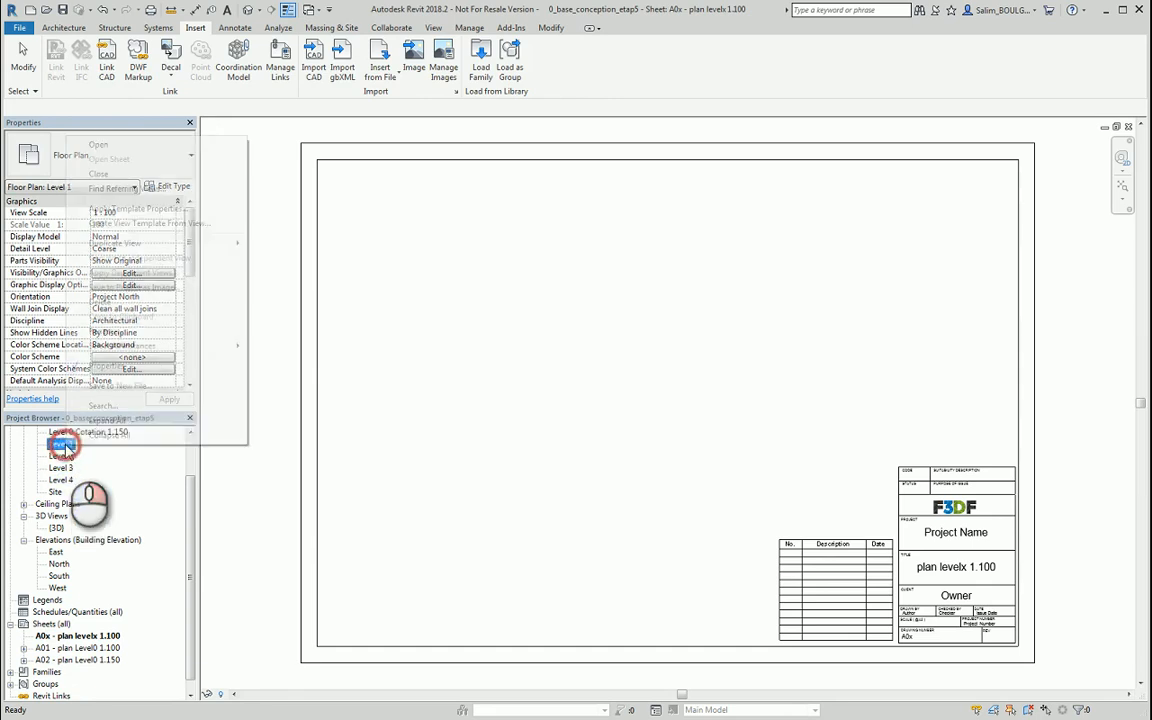
mouse_move(143, 250)
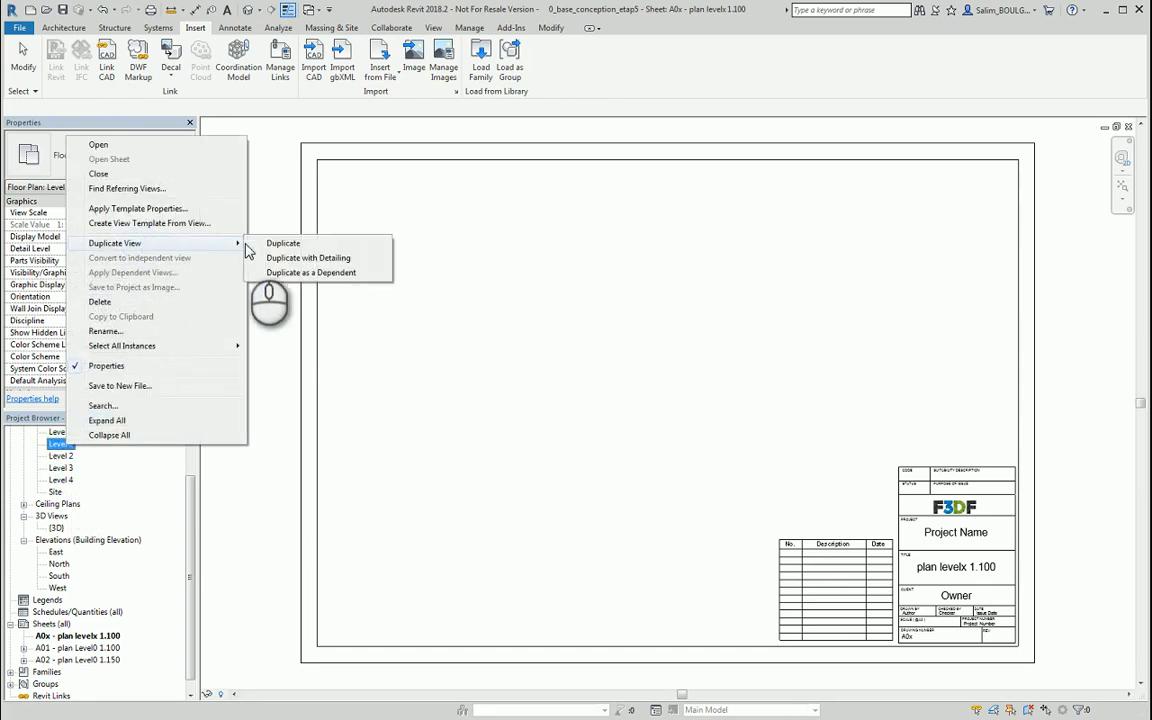
click(283, 244)
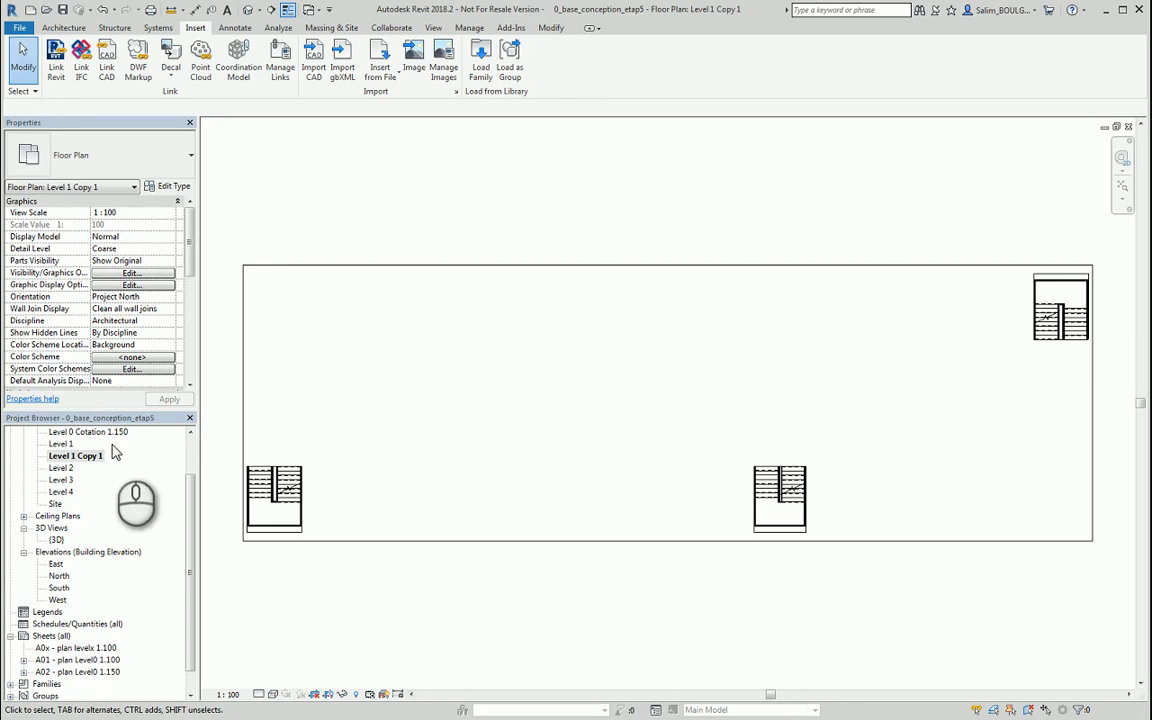
right_click(108, 455)
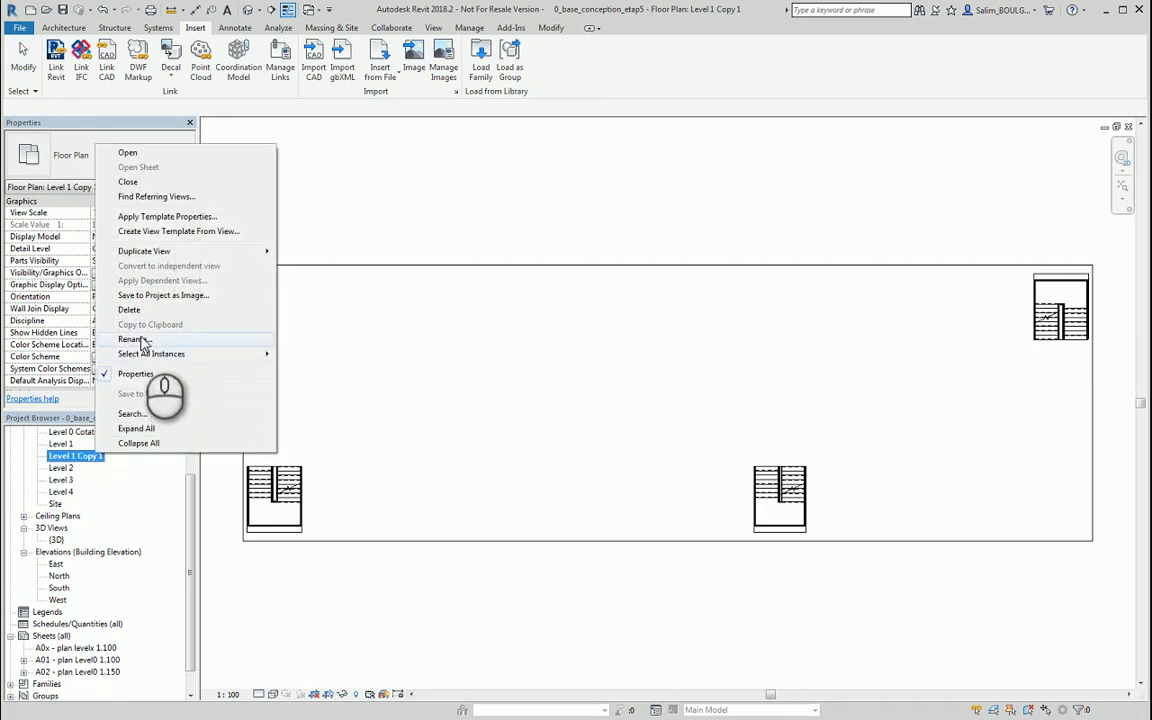
click(140, 339)
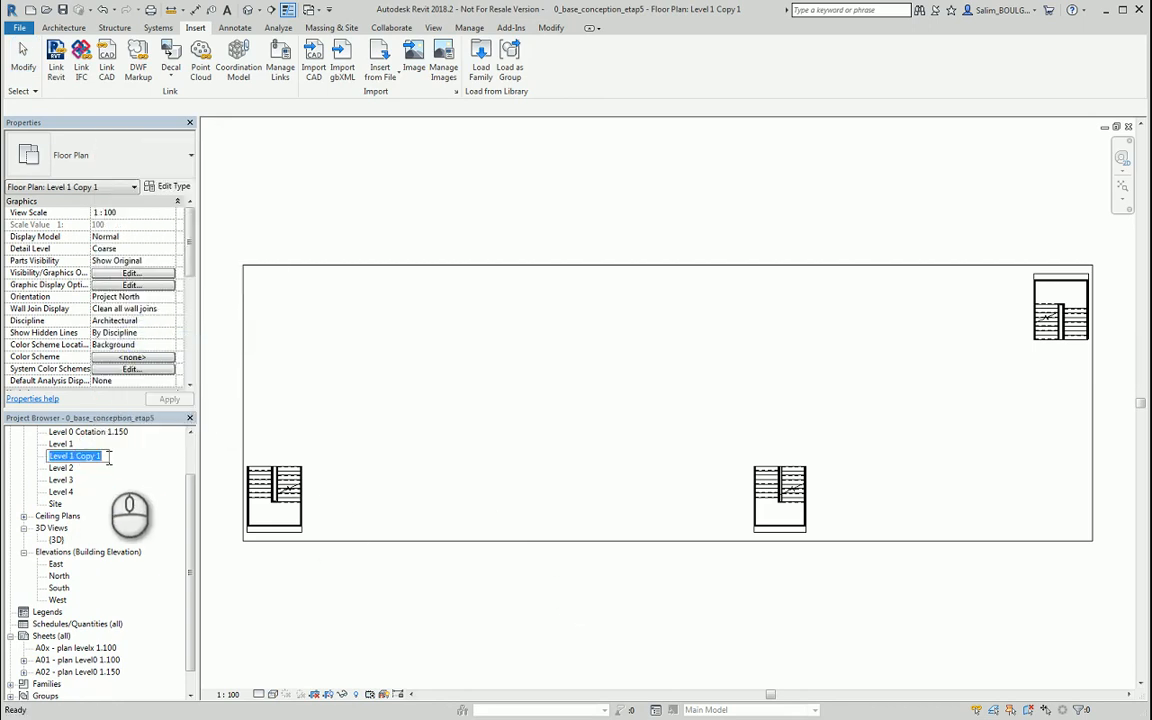
click(104, 456)
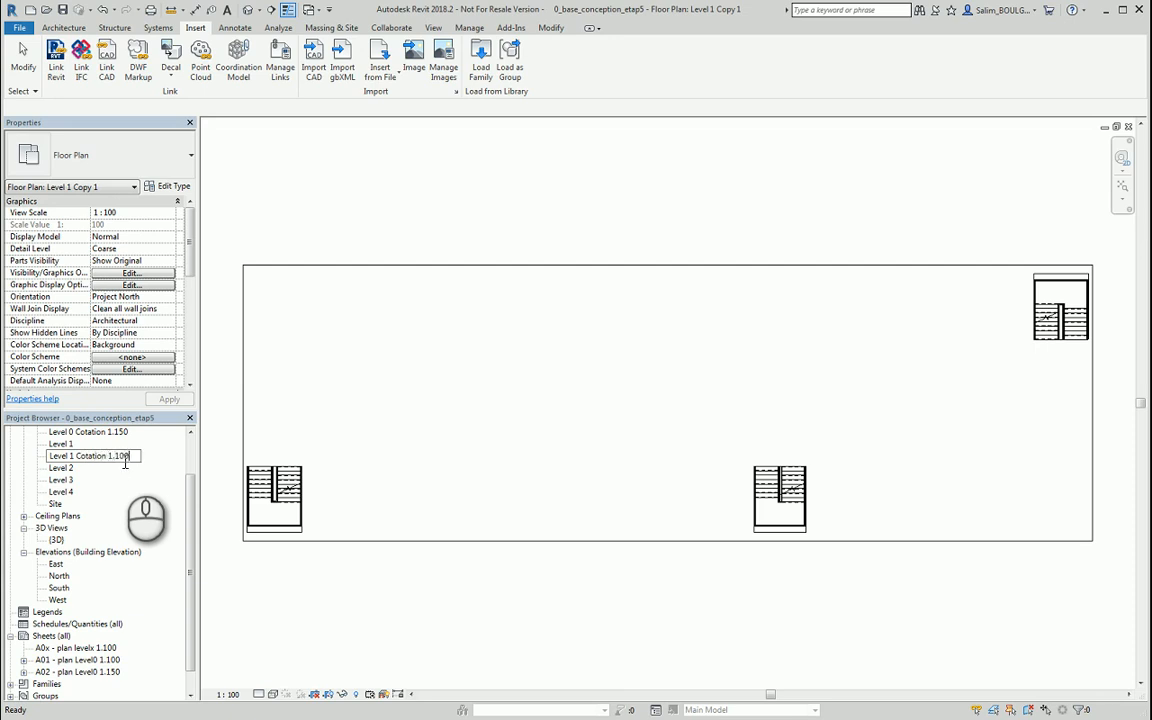
click(342, 575)
Open sheet A0x and place the Level 1 Cotation 1.100 view on it, centred above the title block.
click(75, 648)
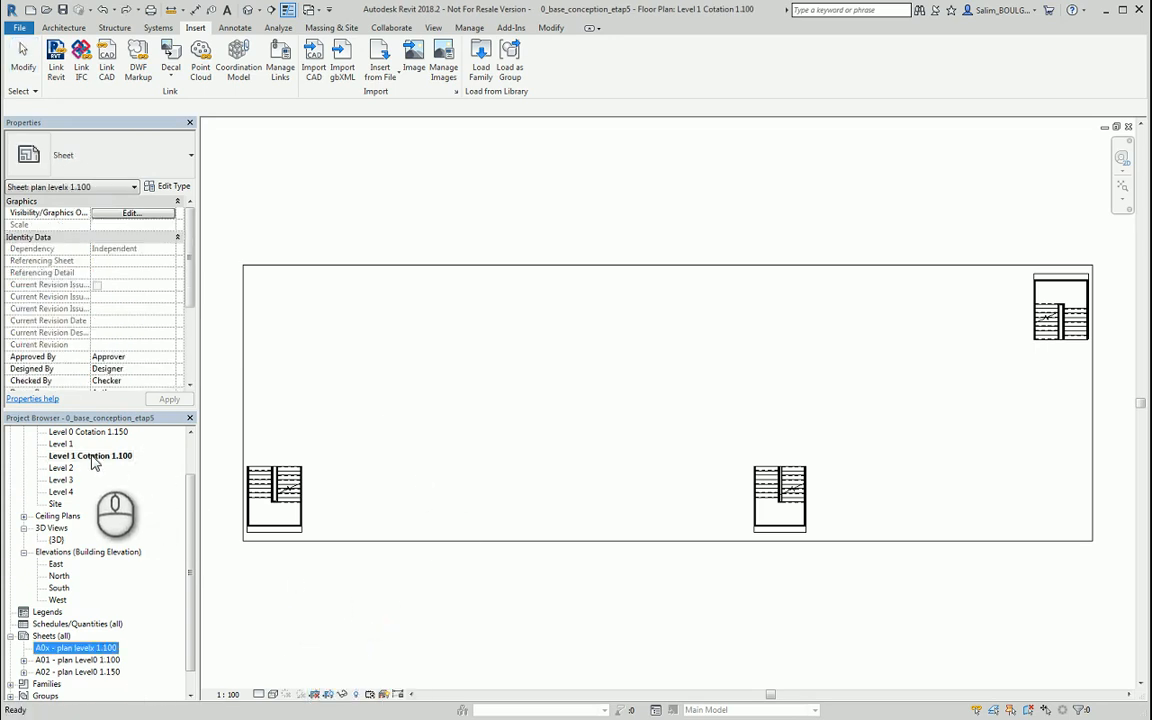
double_click(78, 648)
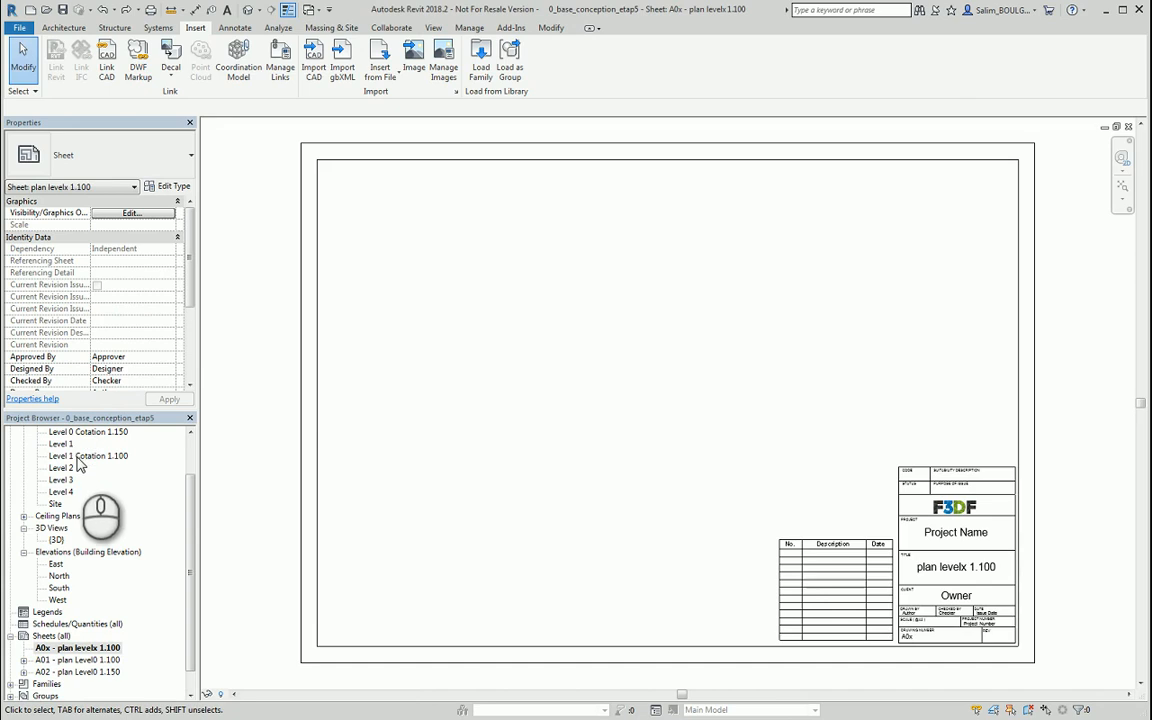
drag(80, 464, 681, 334)
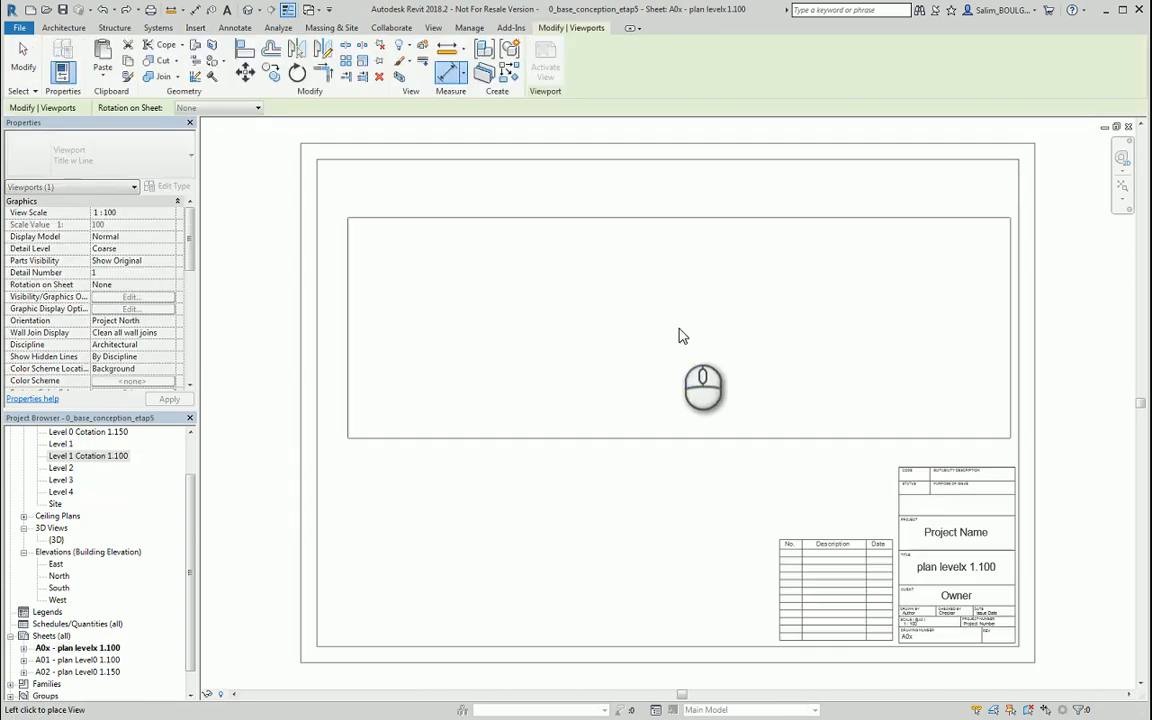
click(669, 309)
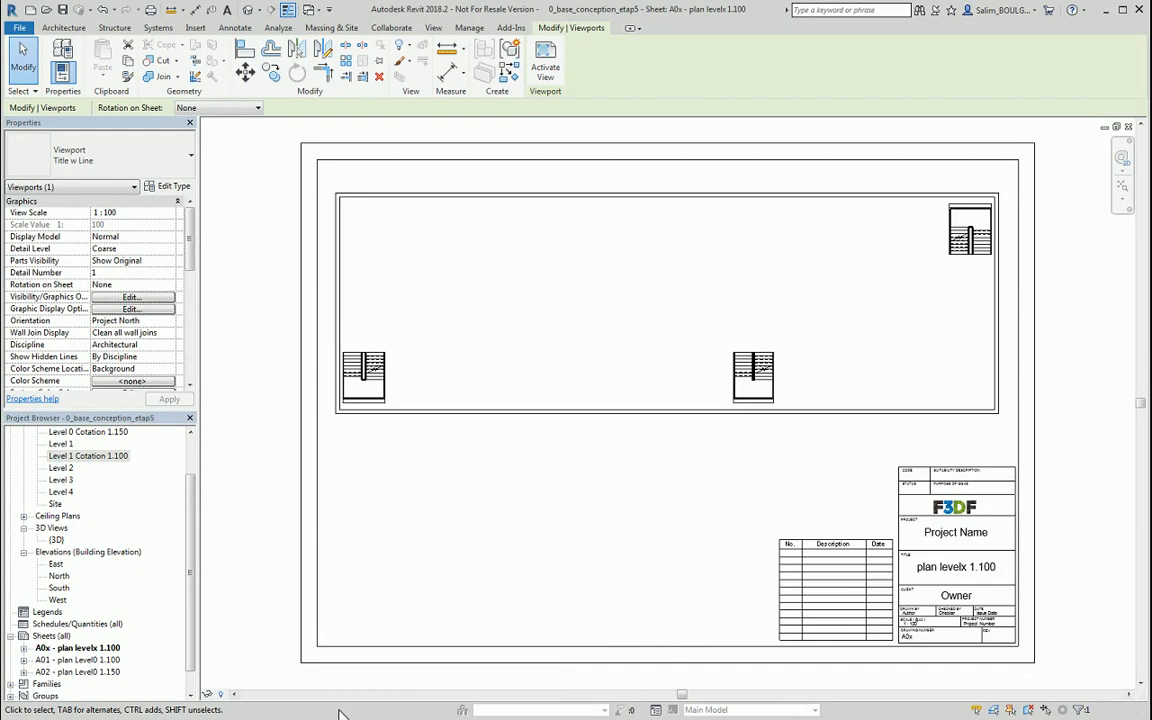
click(543, 321)
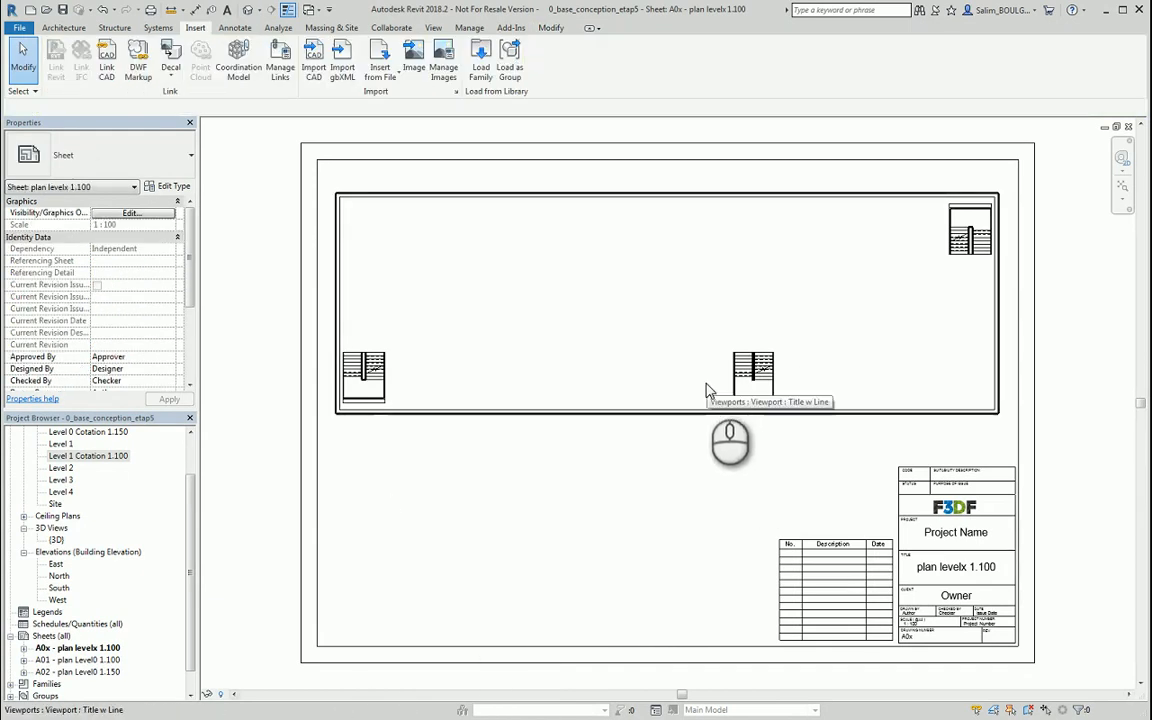